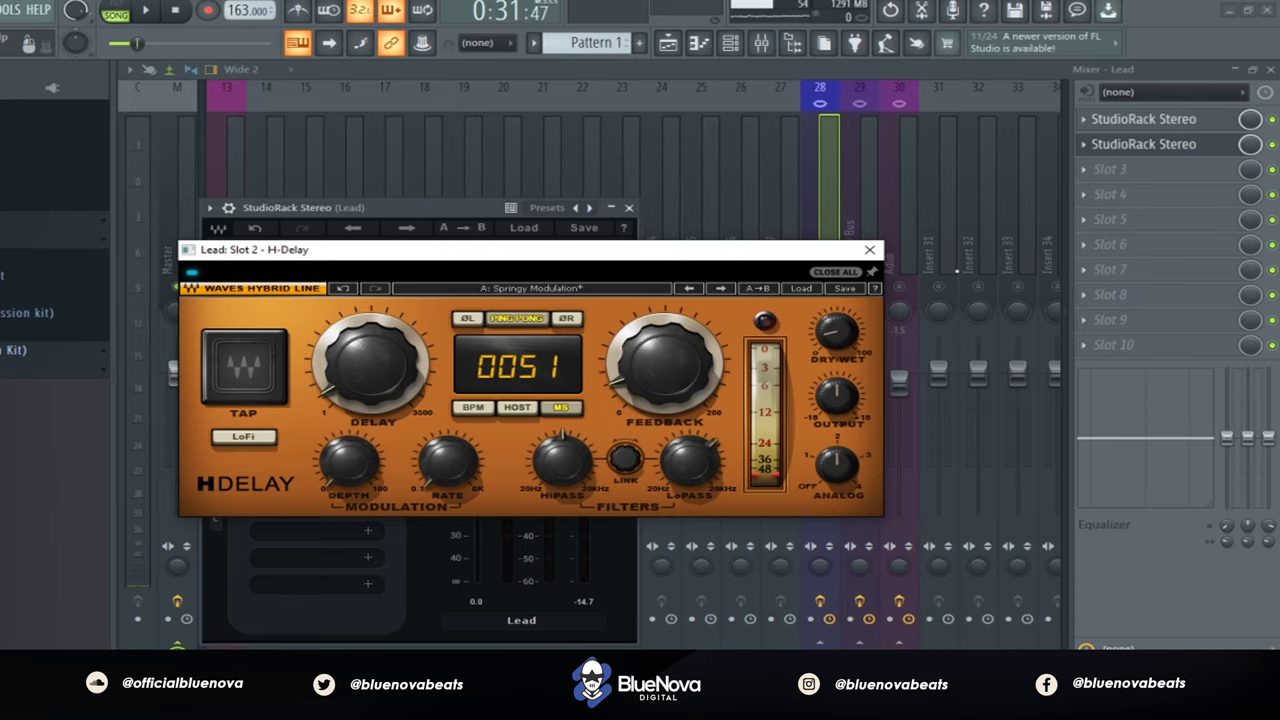
- Play the song to hear the lead vocal delay
key("space")
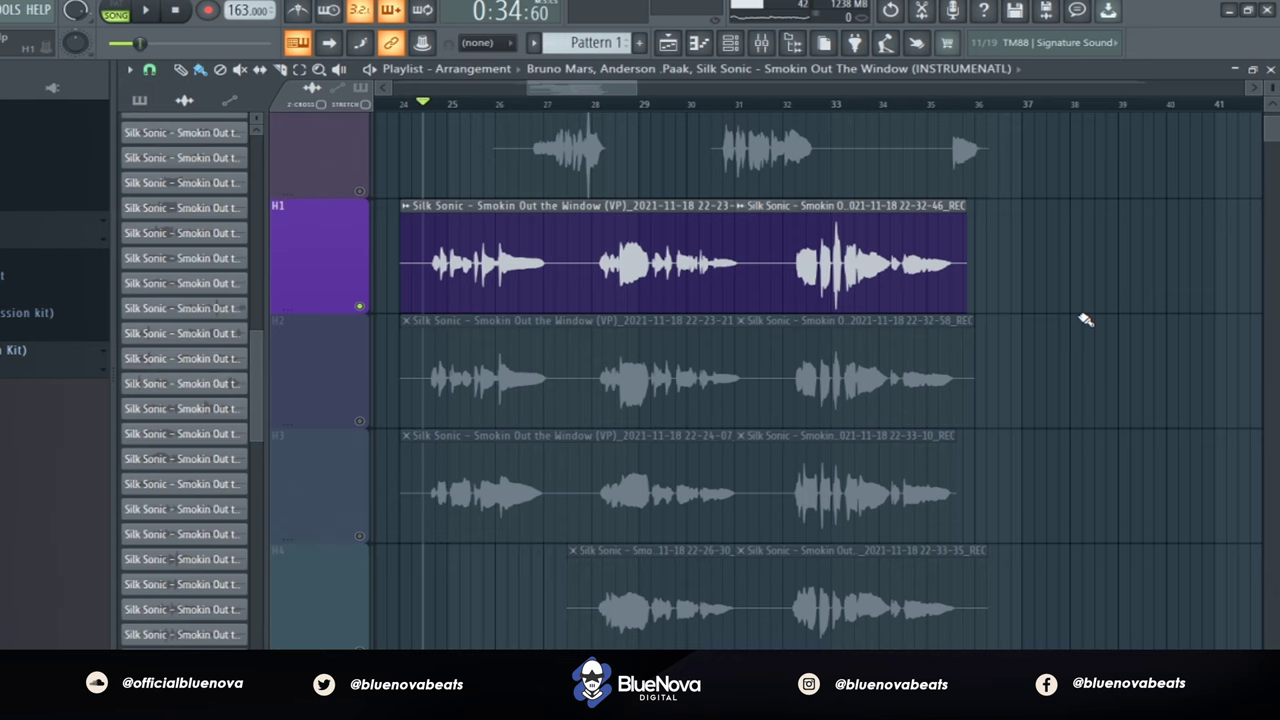
scroll(1086, 320, "down", 3)
scroll(1086, 320, "down", 1)
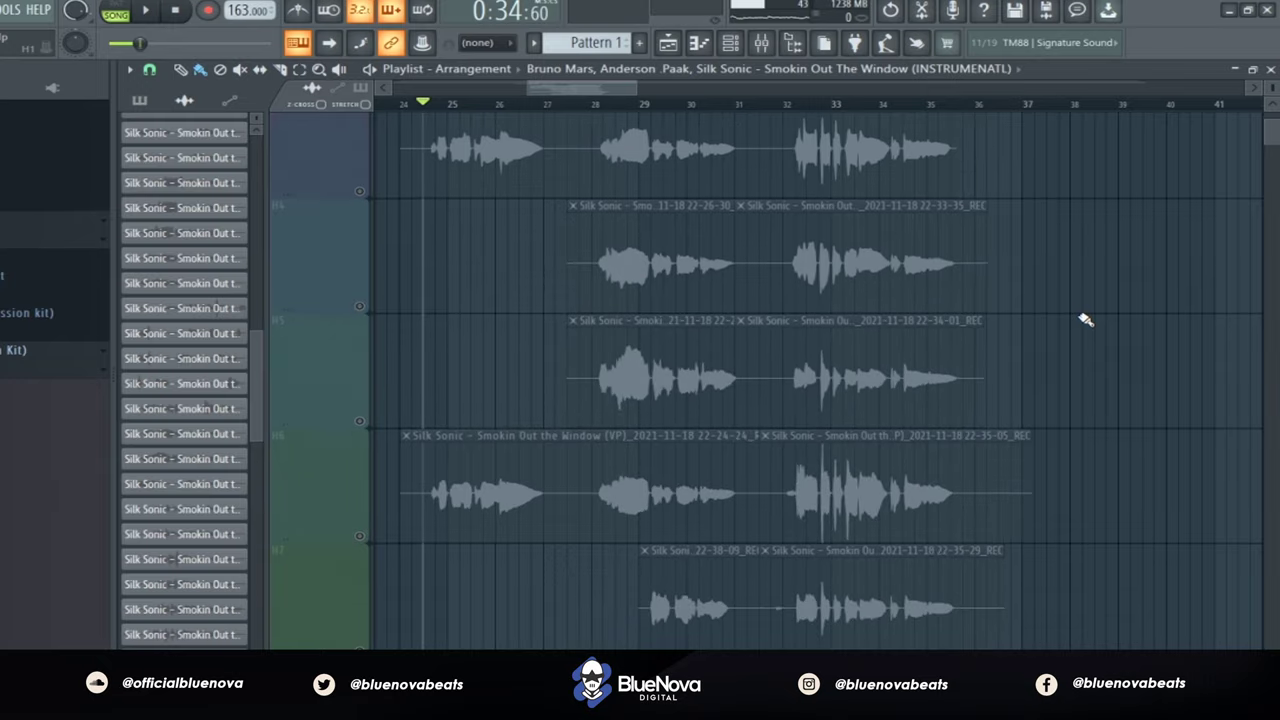
scroll(1039, 356, "up", 1)
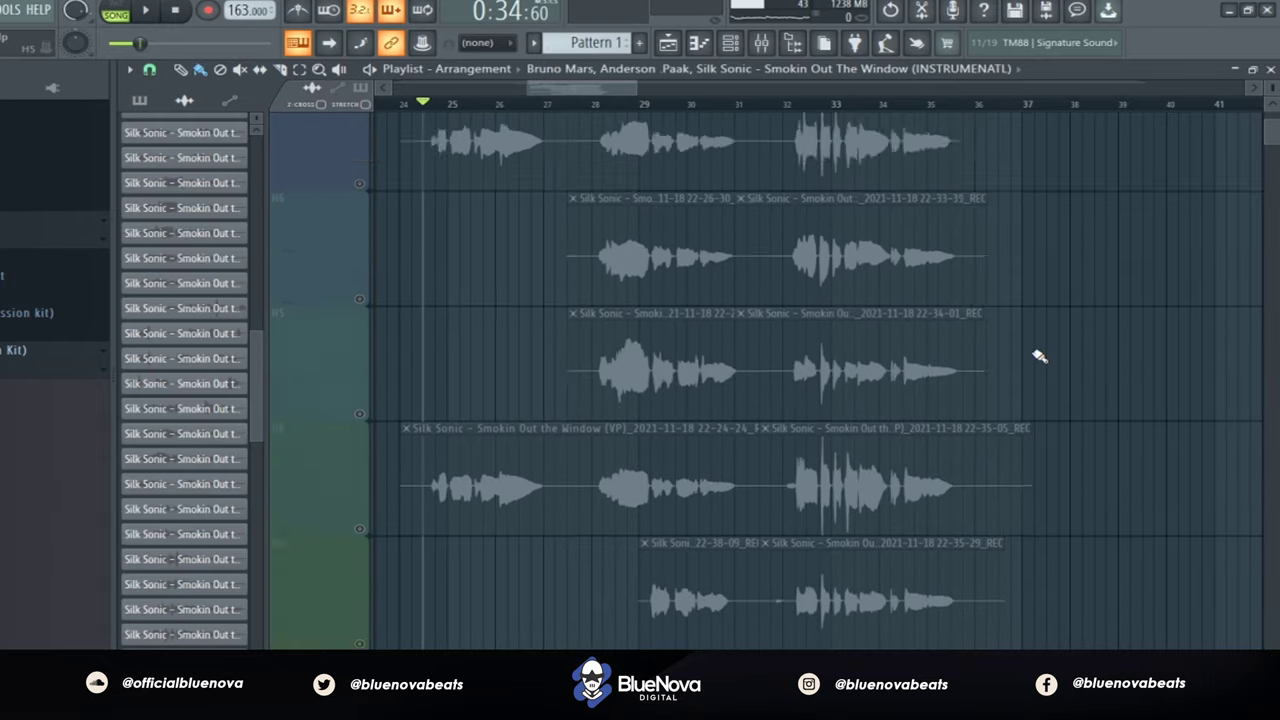
scroll(1039, 356, "up", 1)
scroll(1039, 356, "up", 1)
scroll(1039, 356, "up", 1)
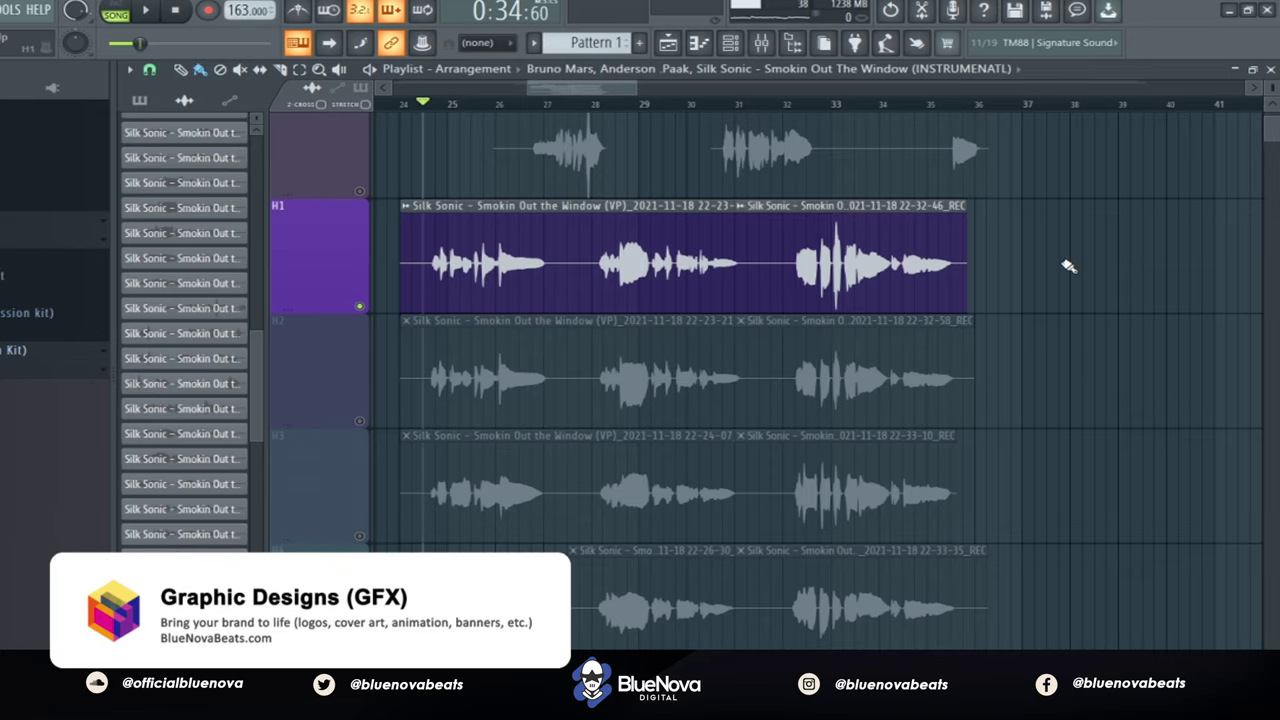
key("space")
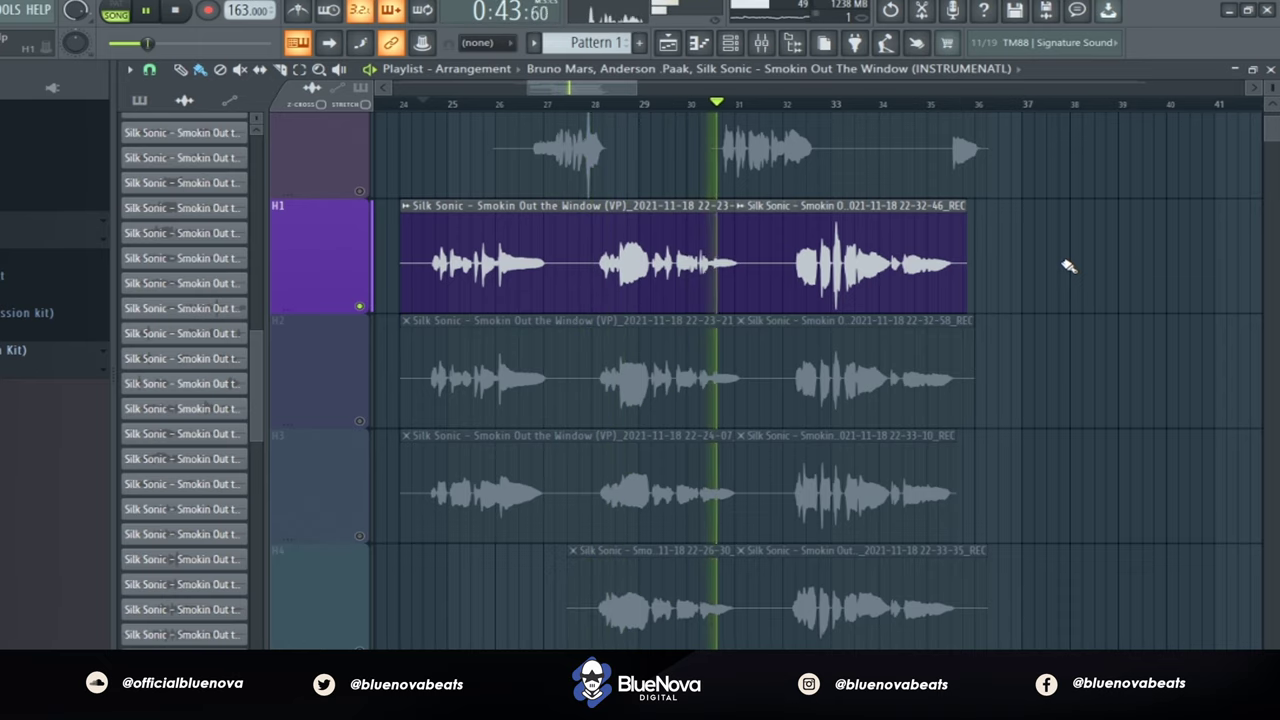
key("space")
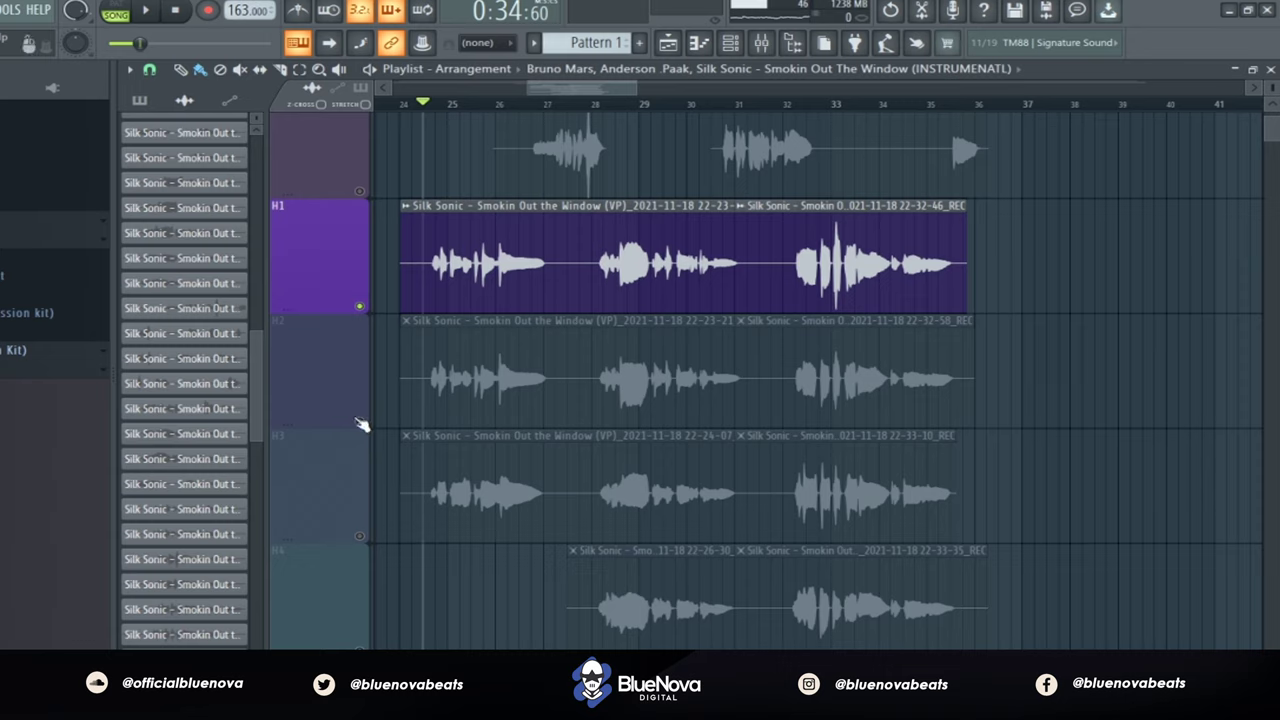
left_click(362, 422)
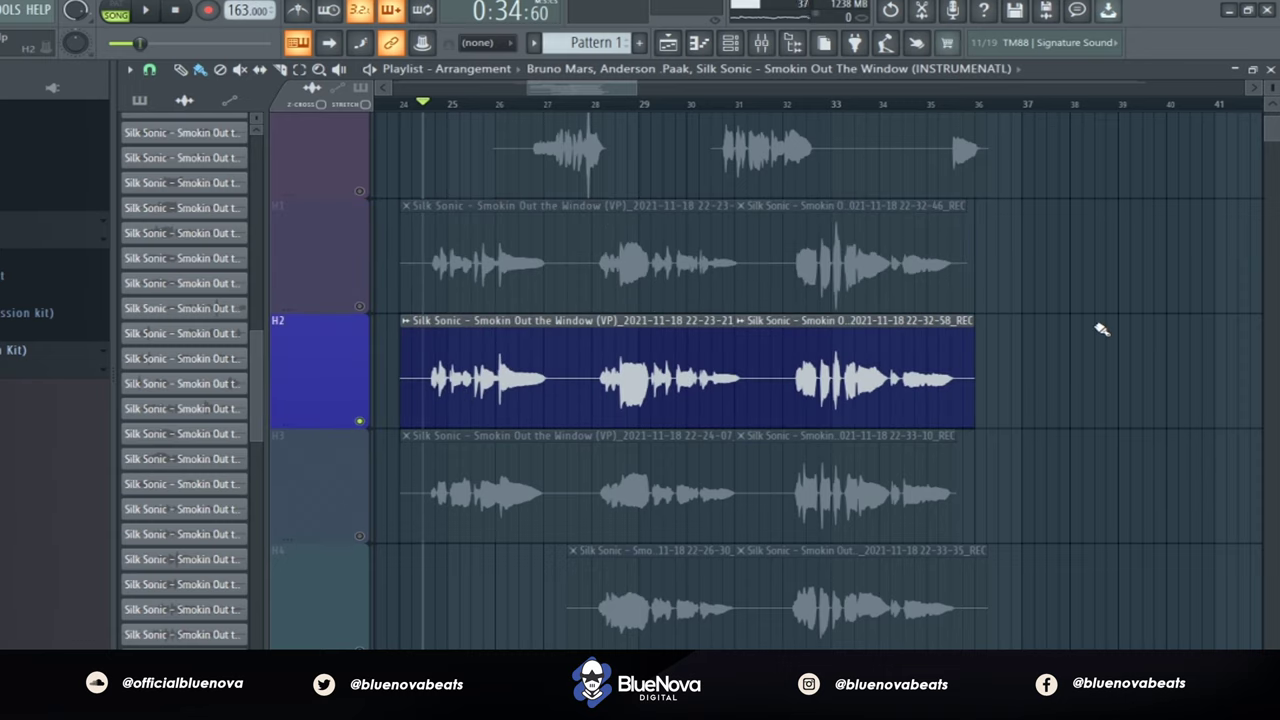
- Play each soloed harmony part, H2 through H8, one at a time
key("space")
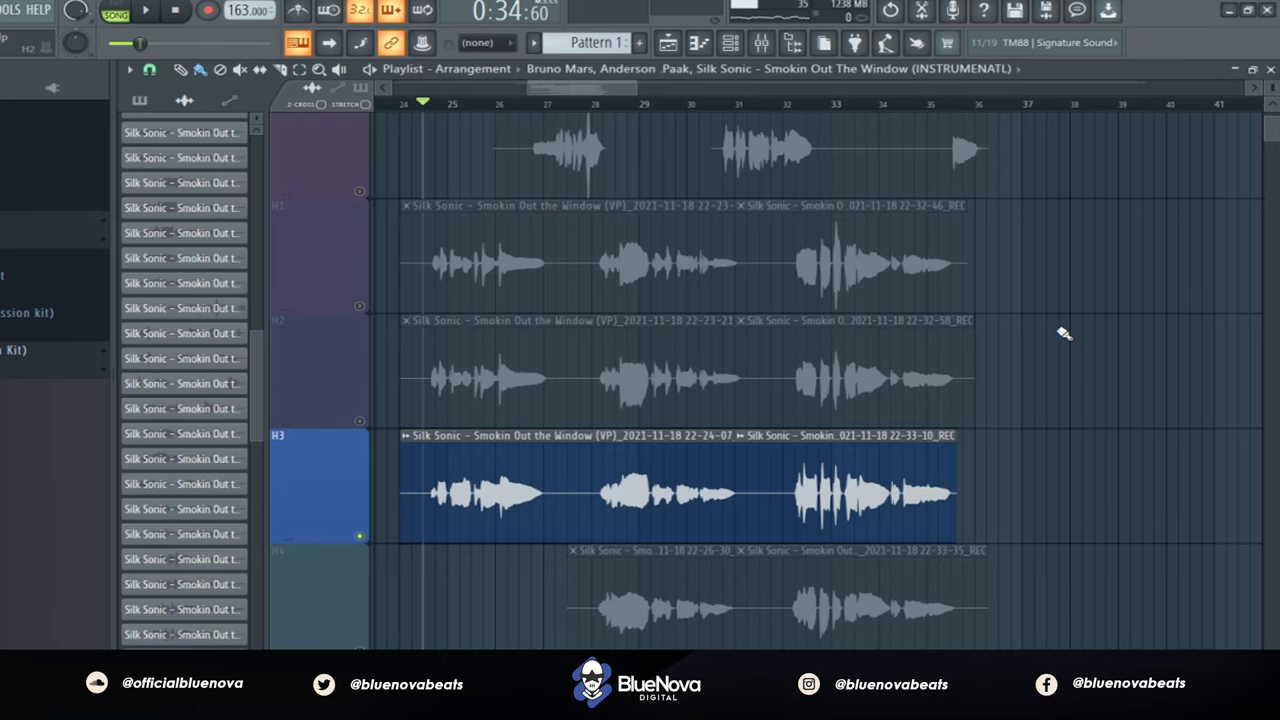
key("space")
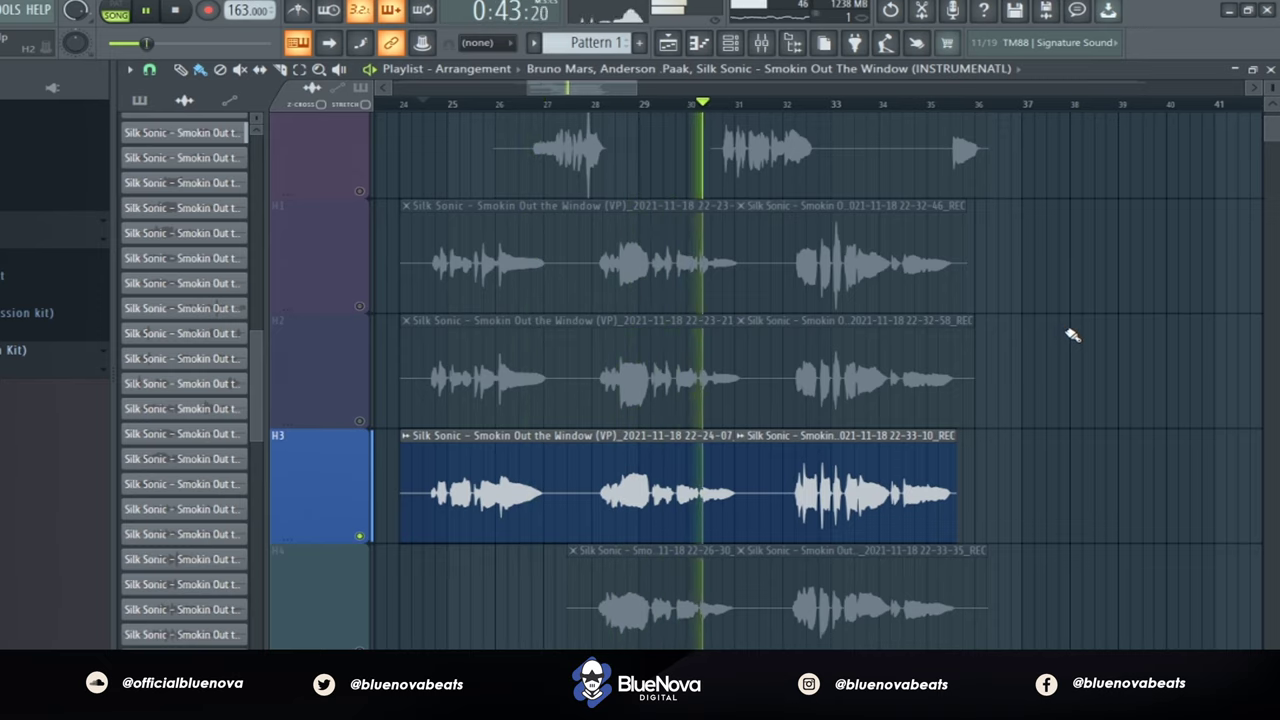
scroll(1072, 335, "down", 1)
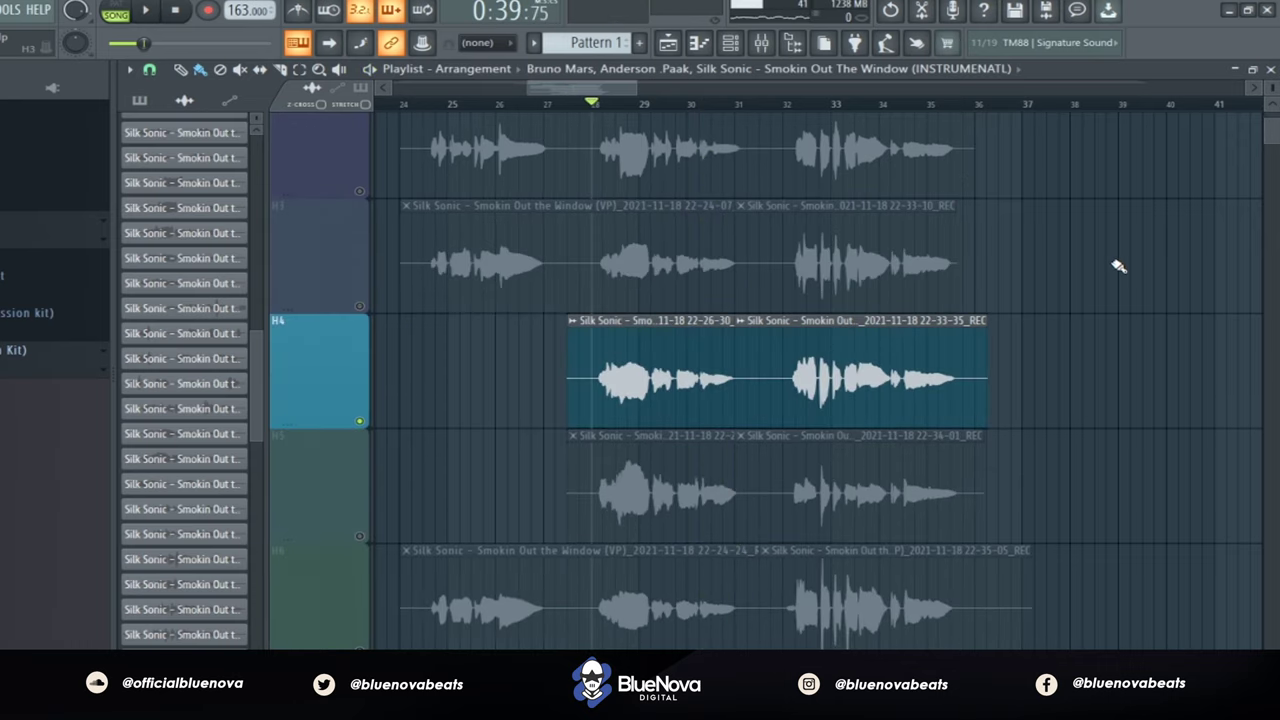
key("space")
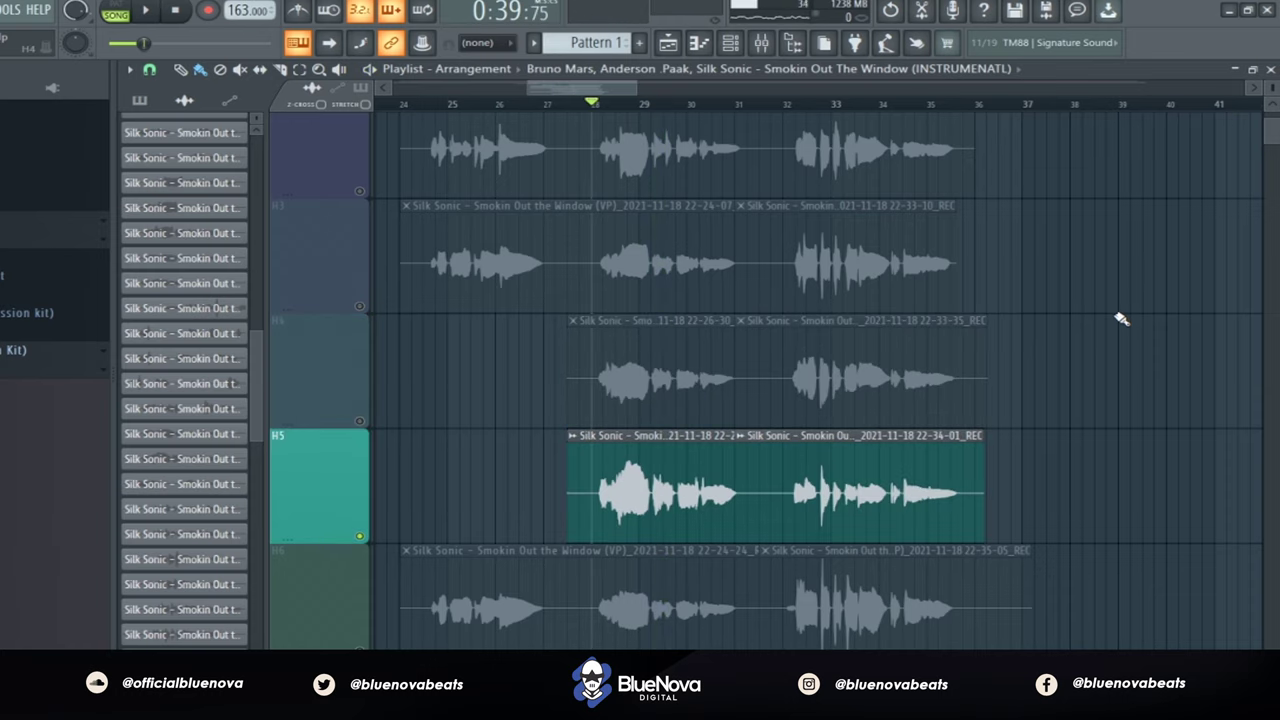
key("space")
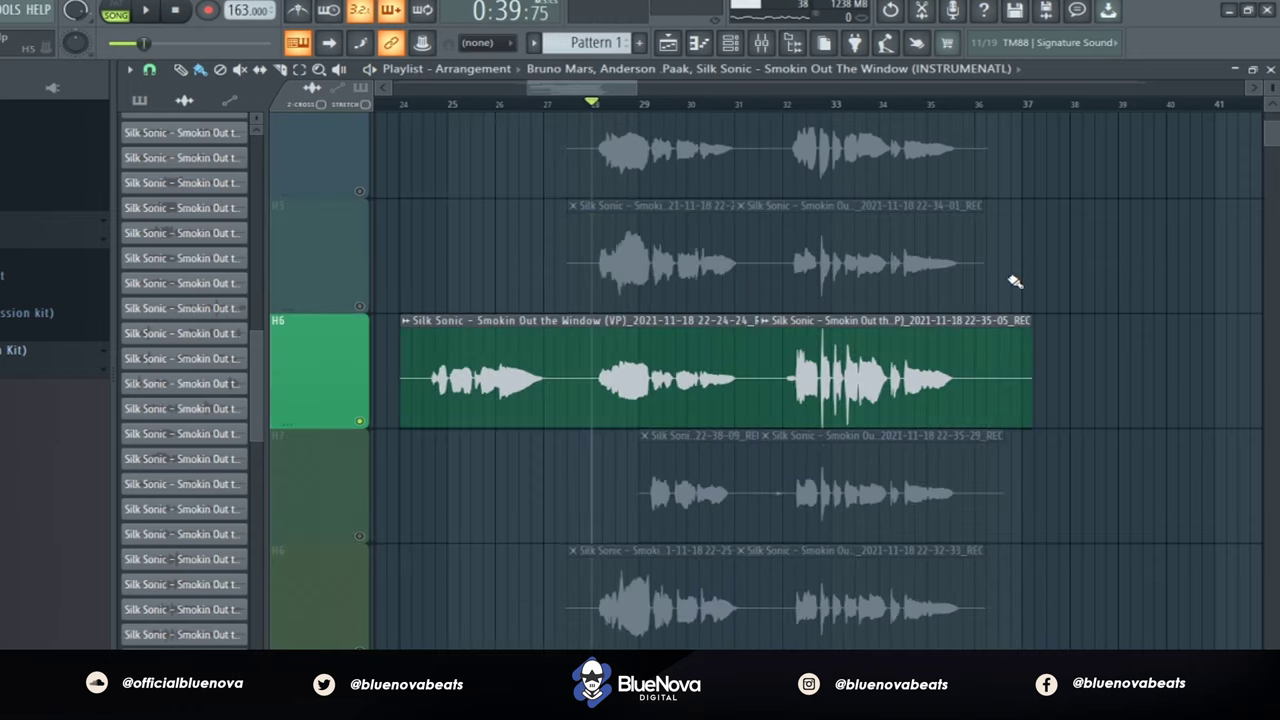
key("space")
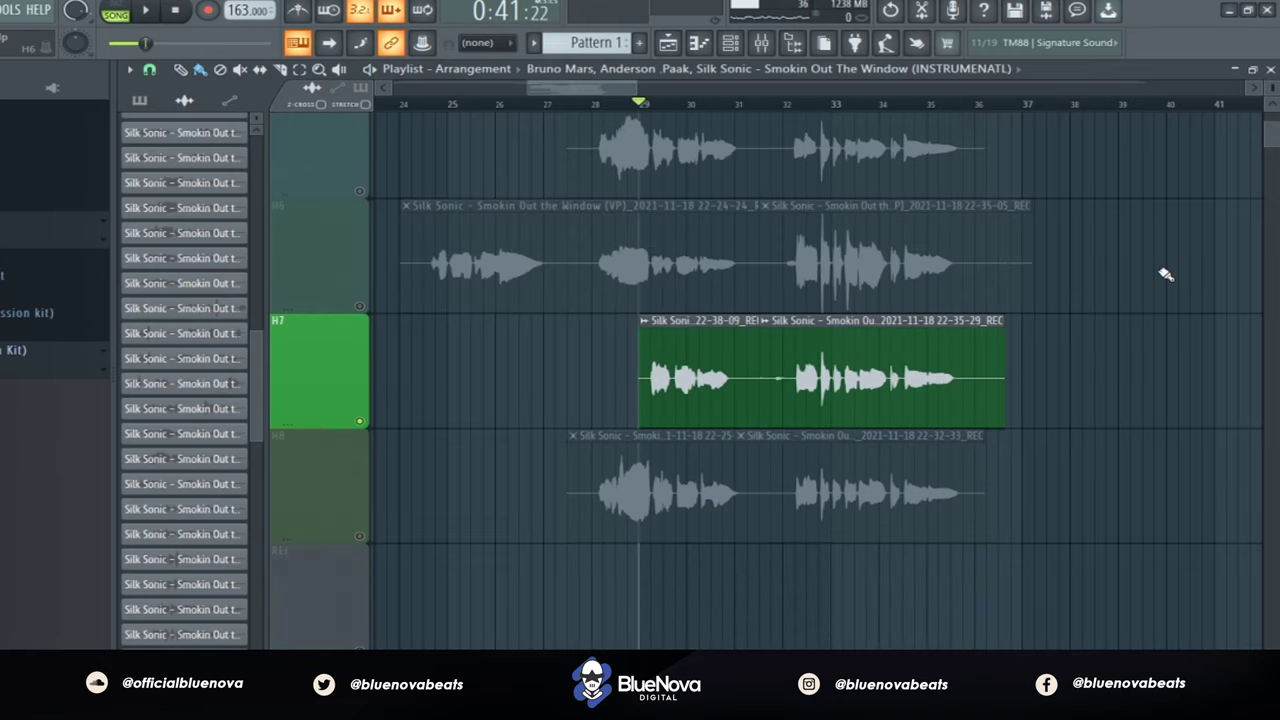
key("space")
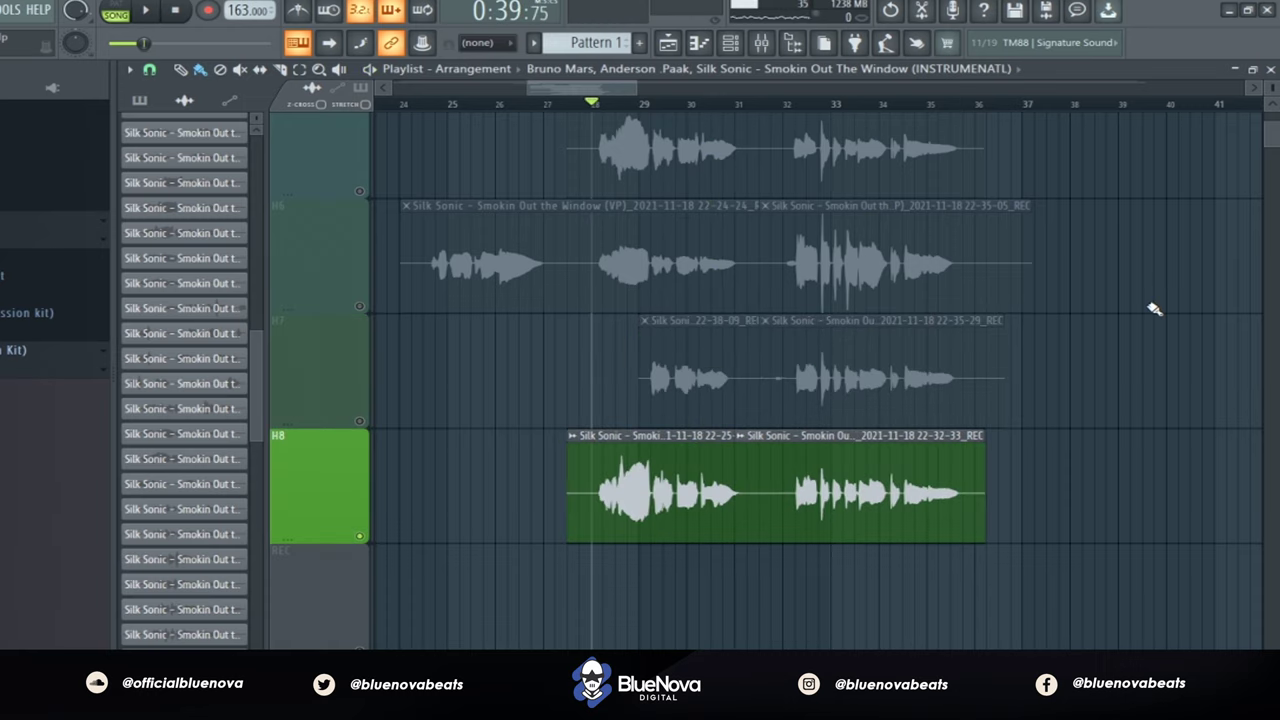
key("space")
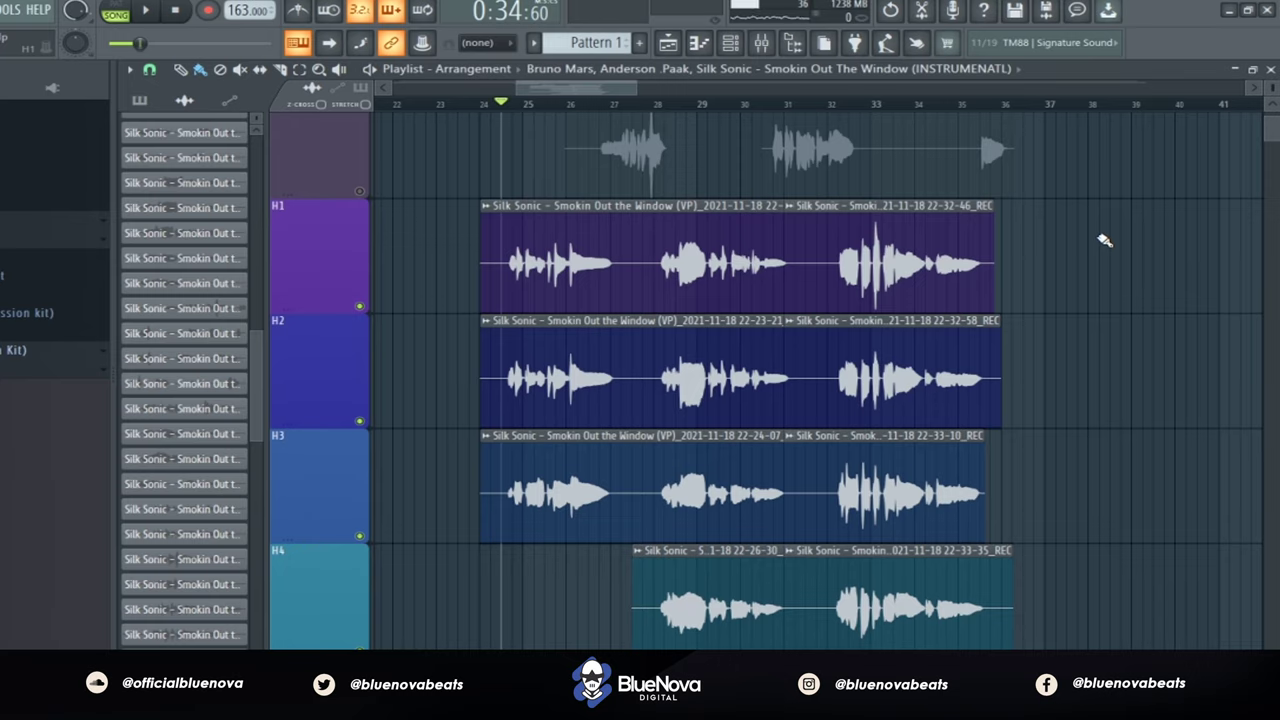
- Play all eight harmony tracks together while scrolling through H1–H8, then stop
key("space")
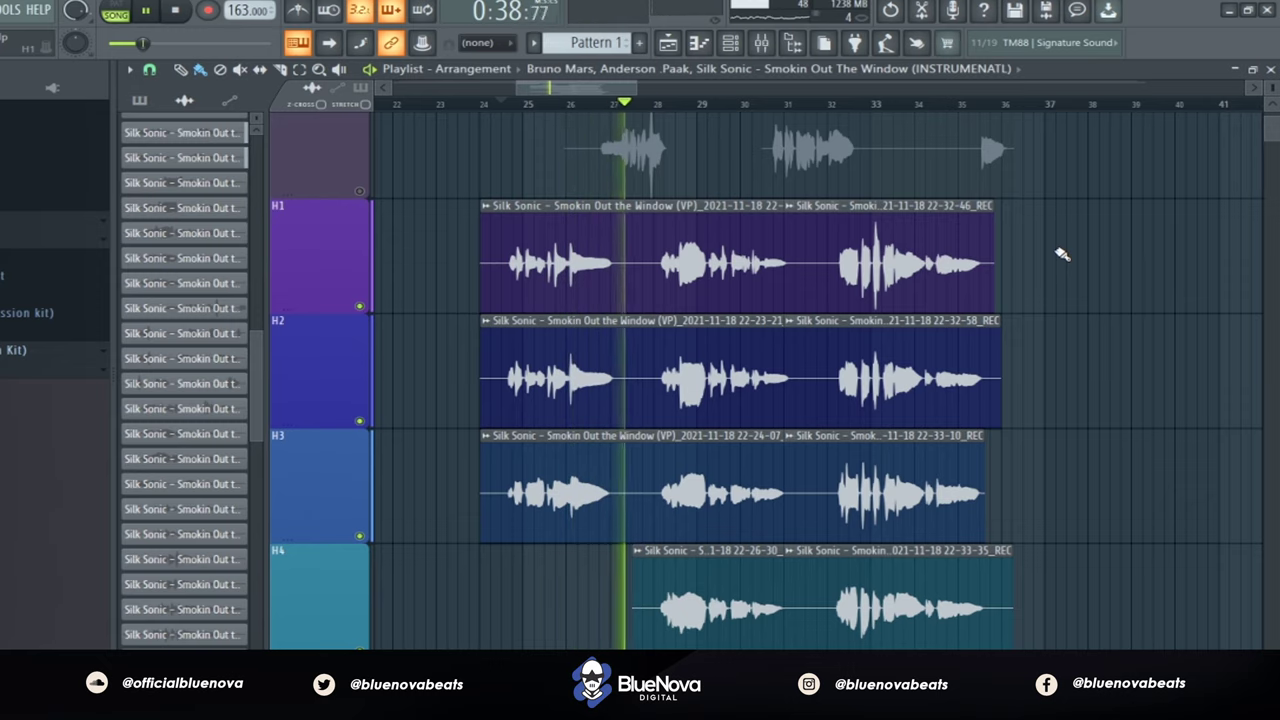
scroll(1062, 254, "down", 1)
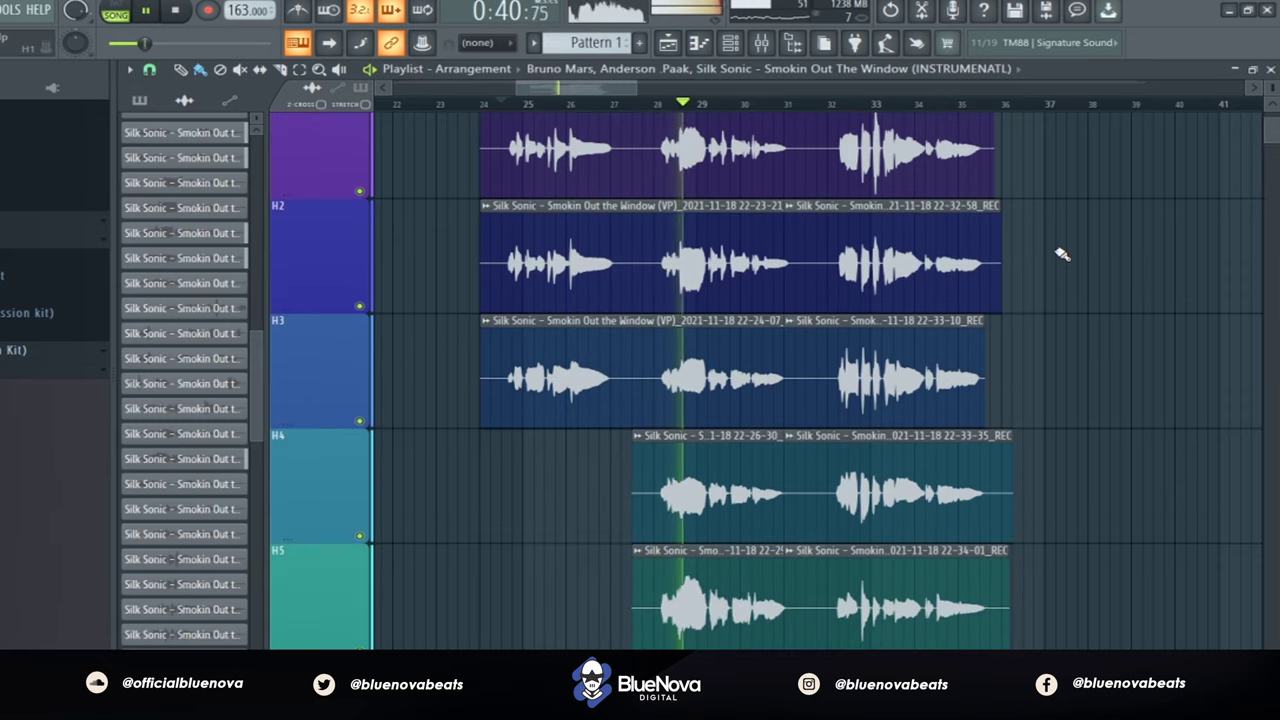
scroll(1062, 254, "down", 1)
scroll(1062, 254, "down", 1)
scroll(1062, 254, "down", 1)
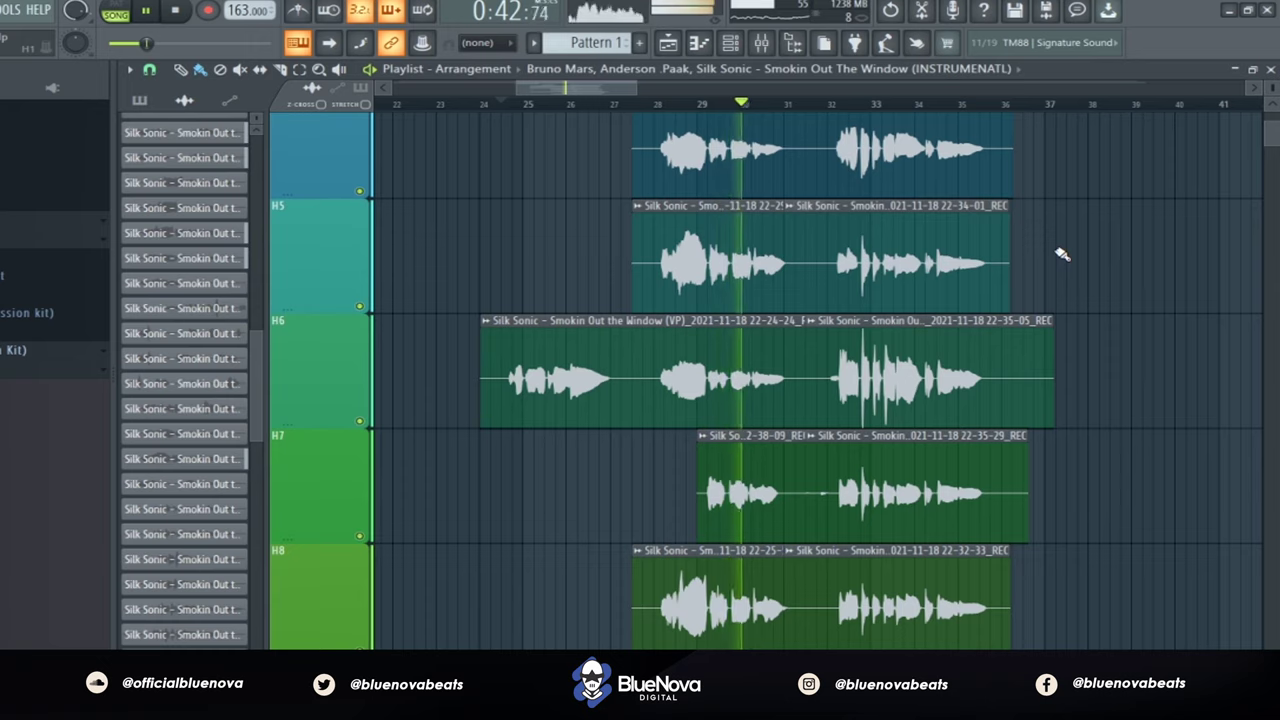
scroll(1062, 254, "up", 1)
scroll(1062, 254, "up", 1)
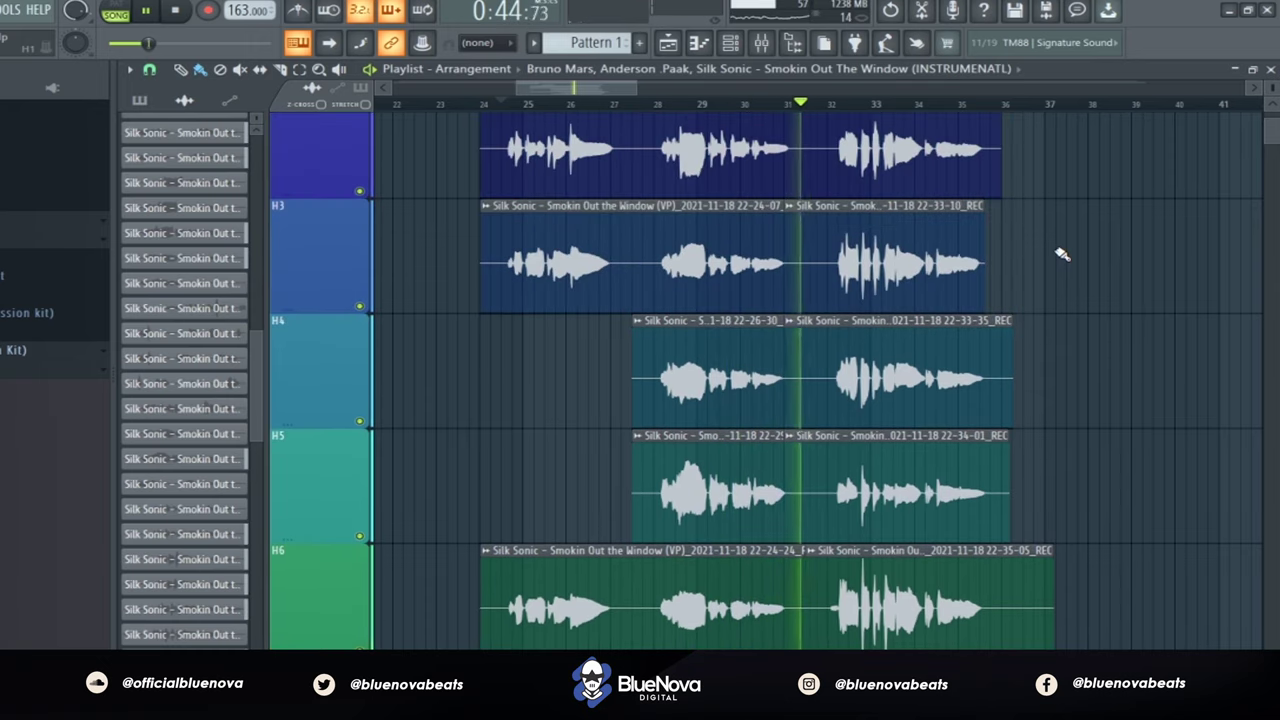
scroll(1062, 254, "up", 1)
scroll(1062, 254, "up", 1)
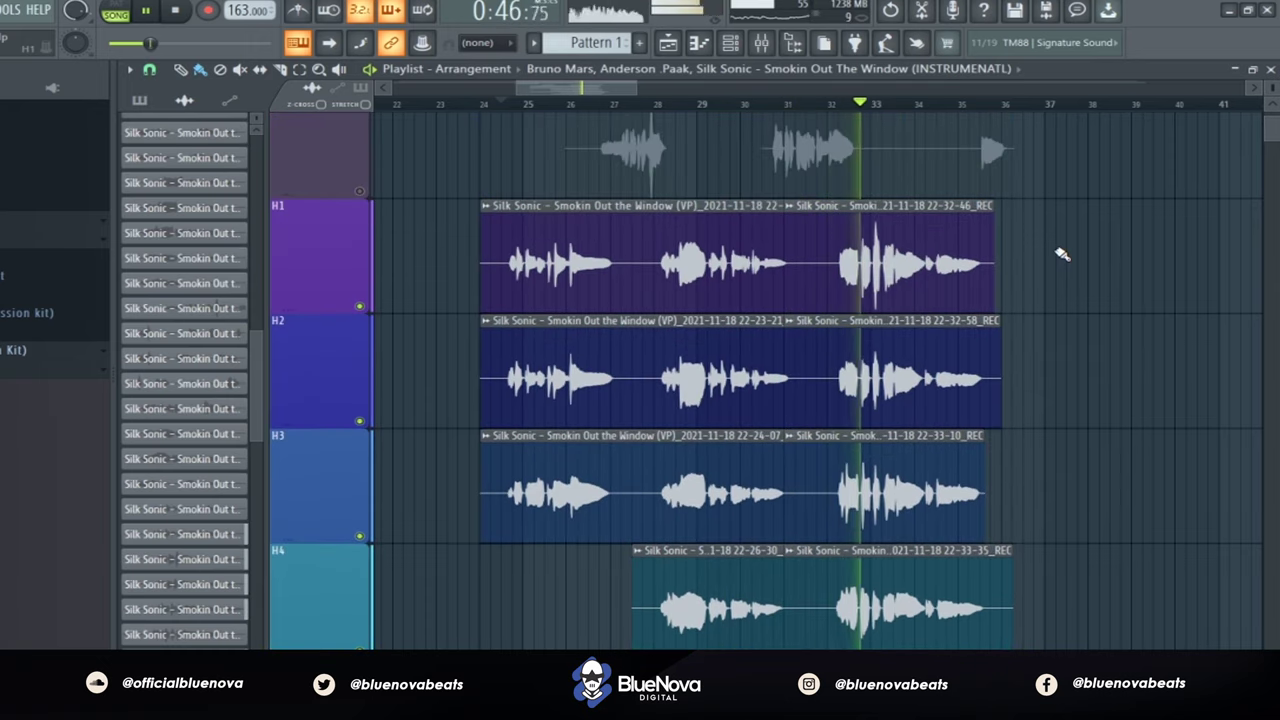
scroll(1062, 254, "down", 1)
scroll(1062, 254, "down", 1)
scroll(1062, 254, "down", 1)
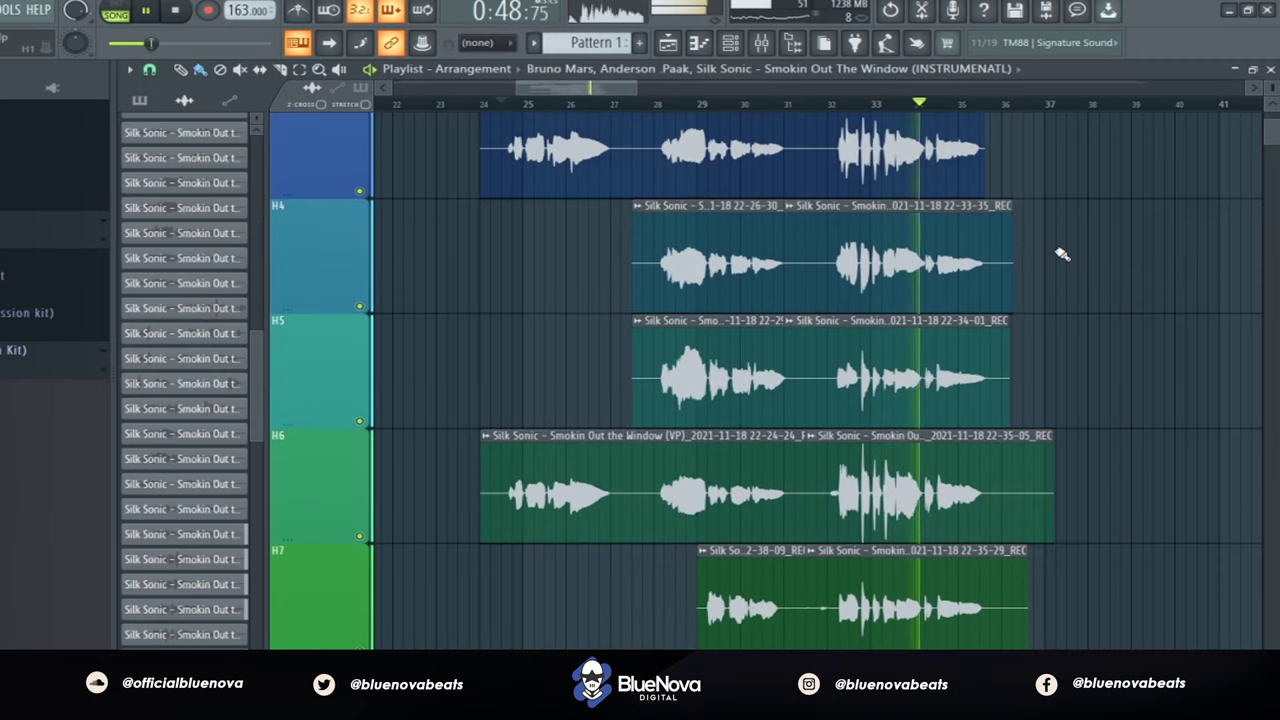
scroll(1062, 254, "down", 2)
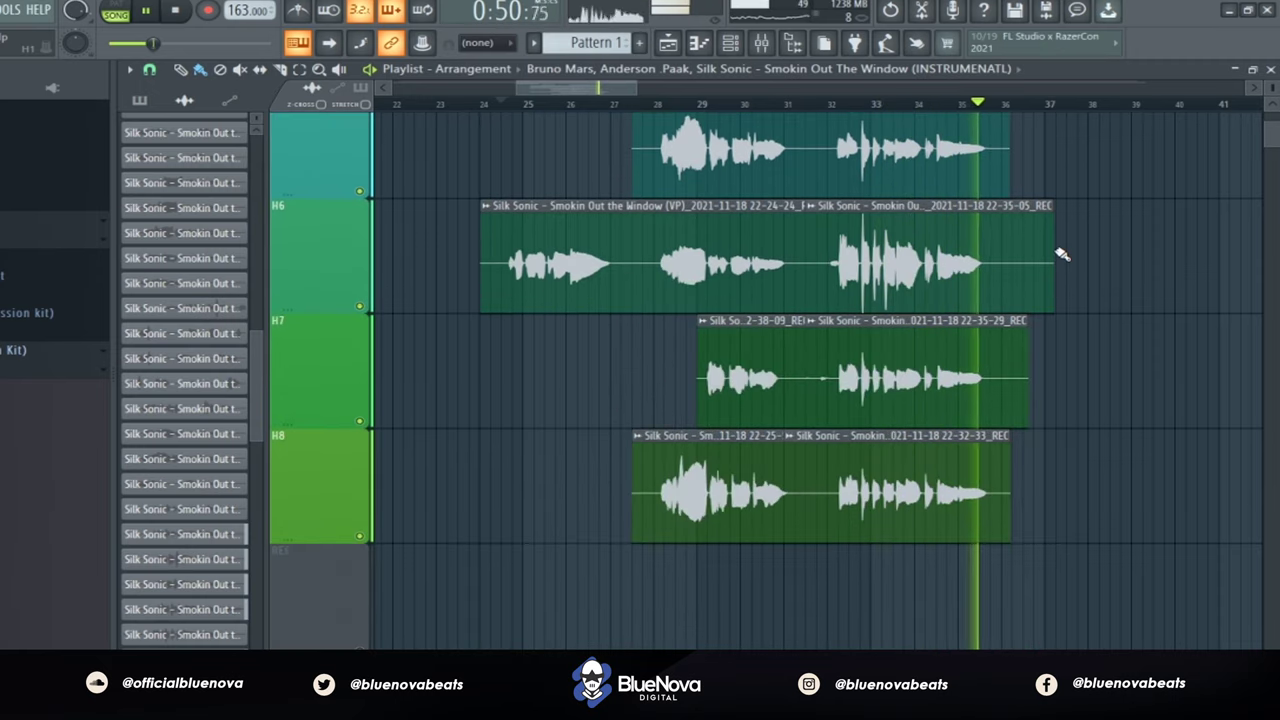
key("space")
- Route mixer inserts 5–12 to the Harmony Bus and select the bus insert
key("F9")
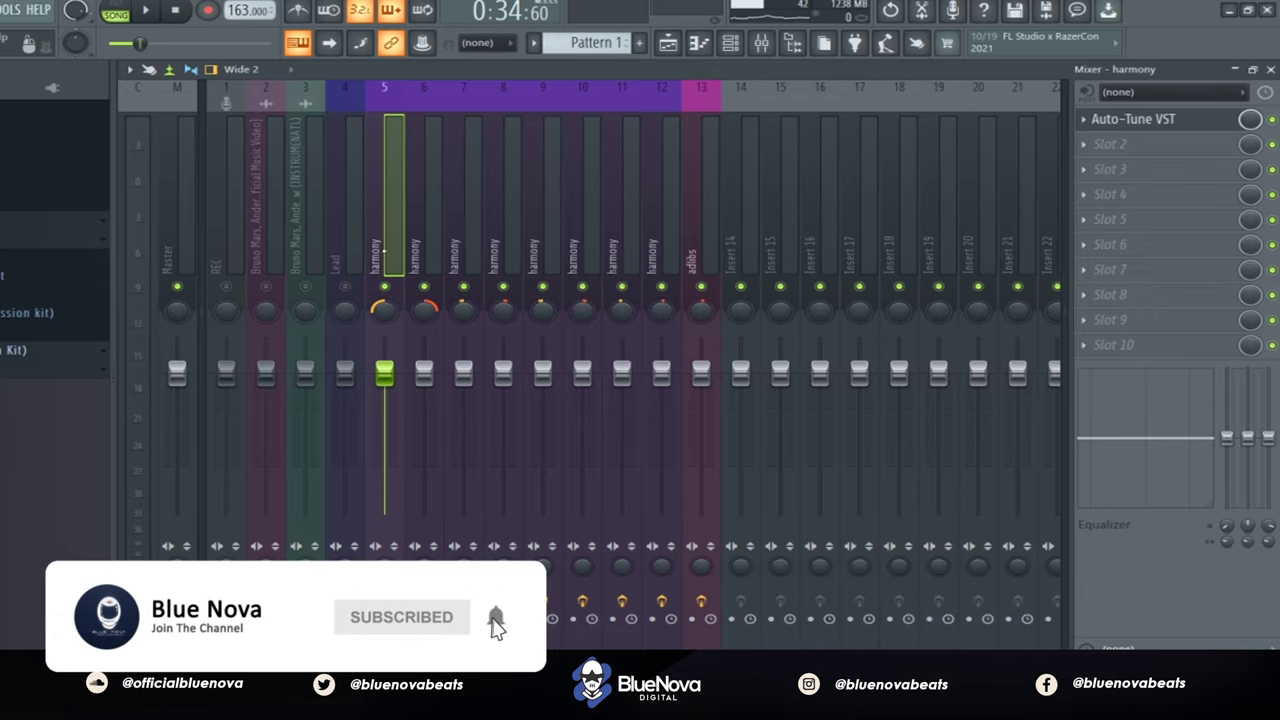
left_click_drag(384, 250, 644, 258)
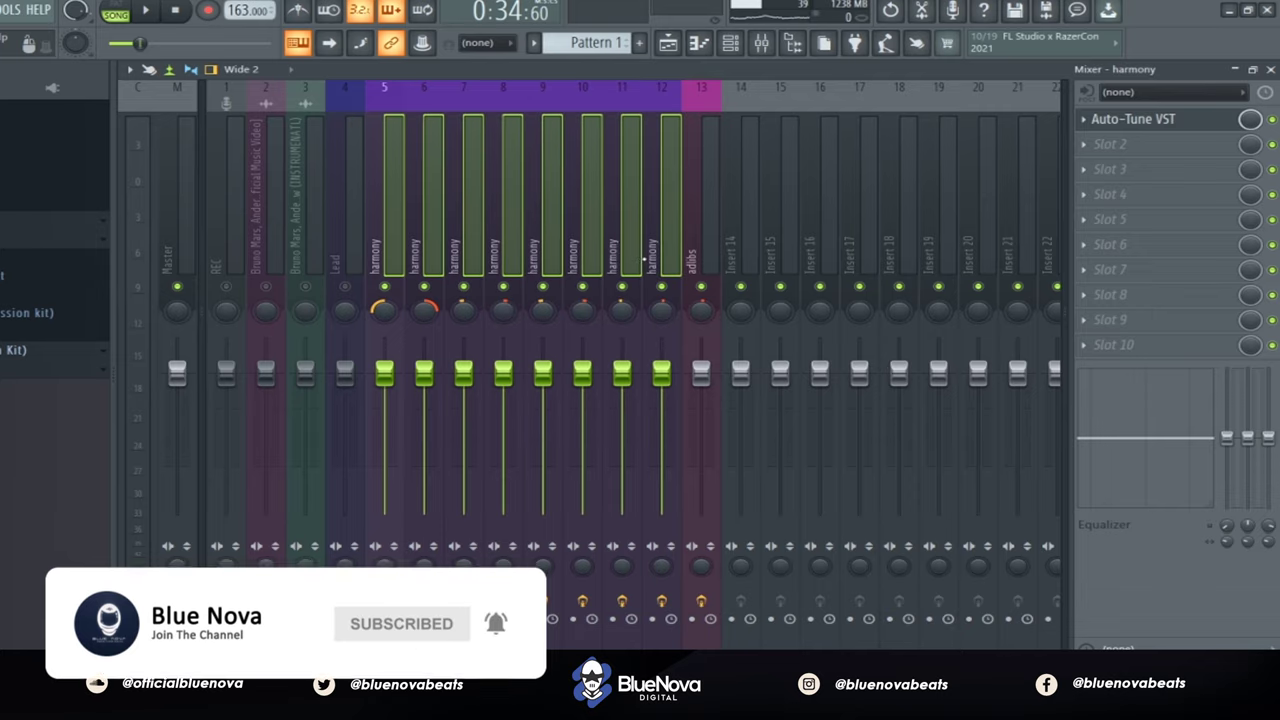
scroll(790, 225, "down", 3)
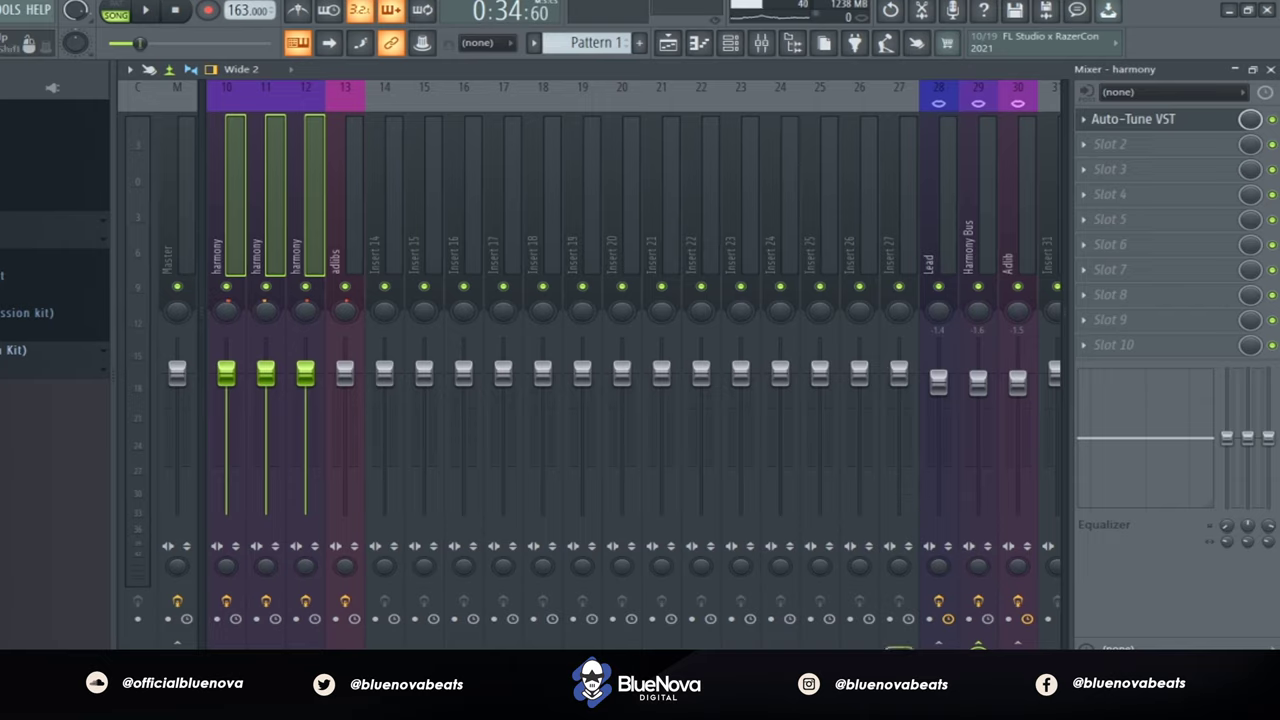
right_click(899, 606)
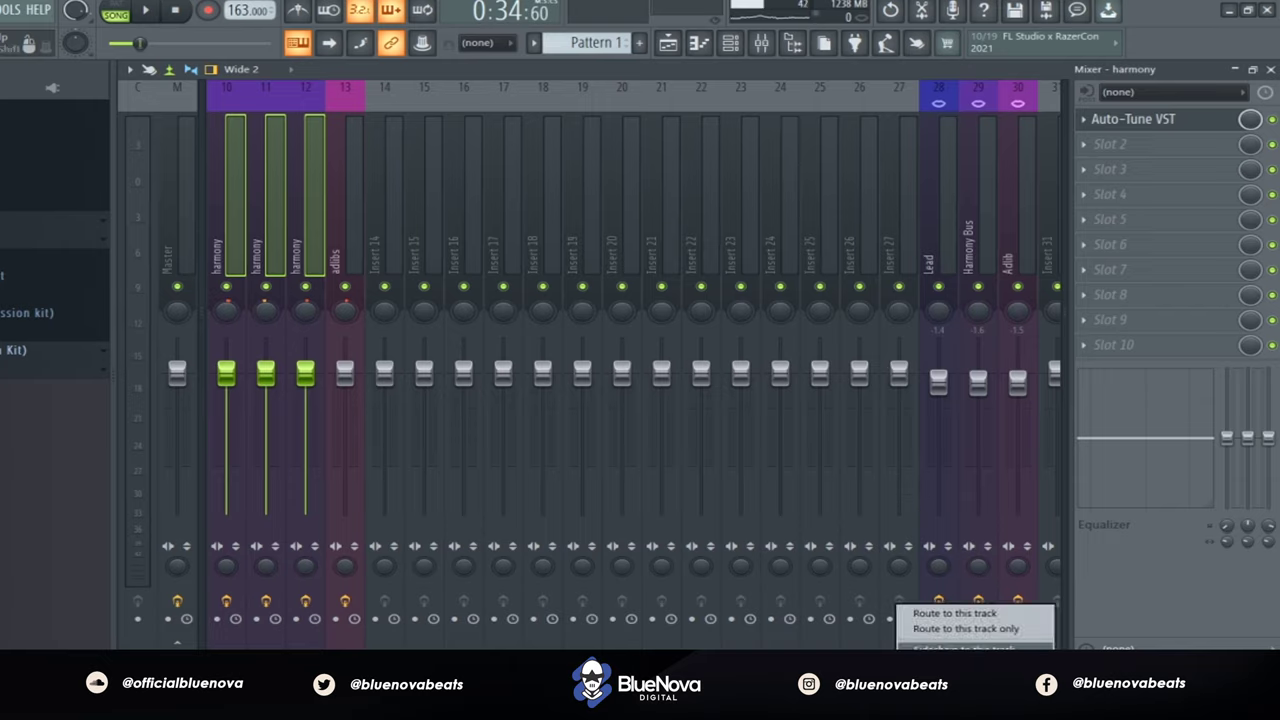
key("Return")
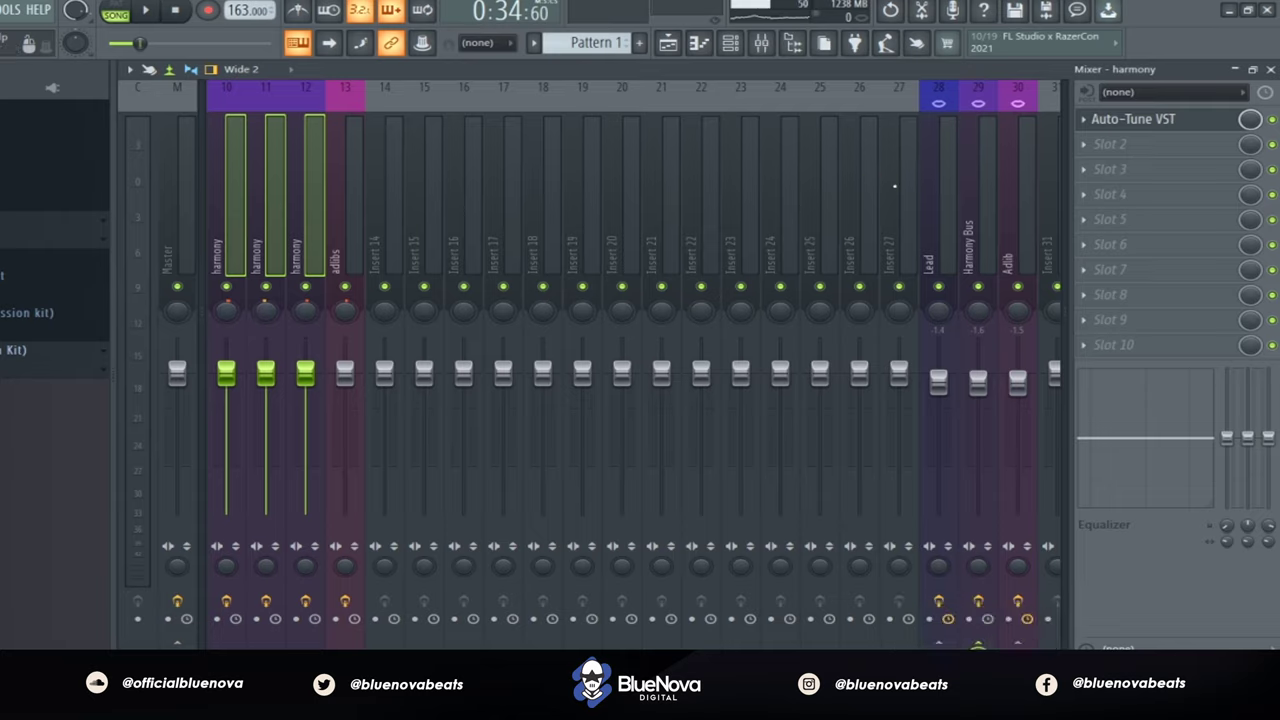
left_click(978, 200)
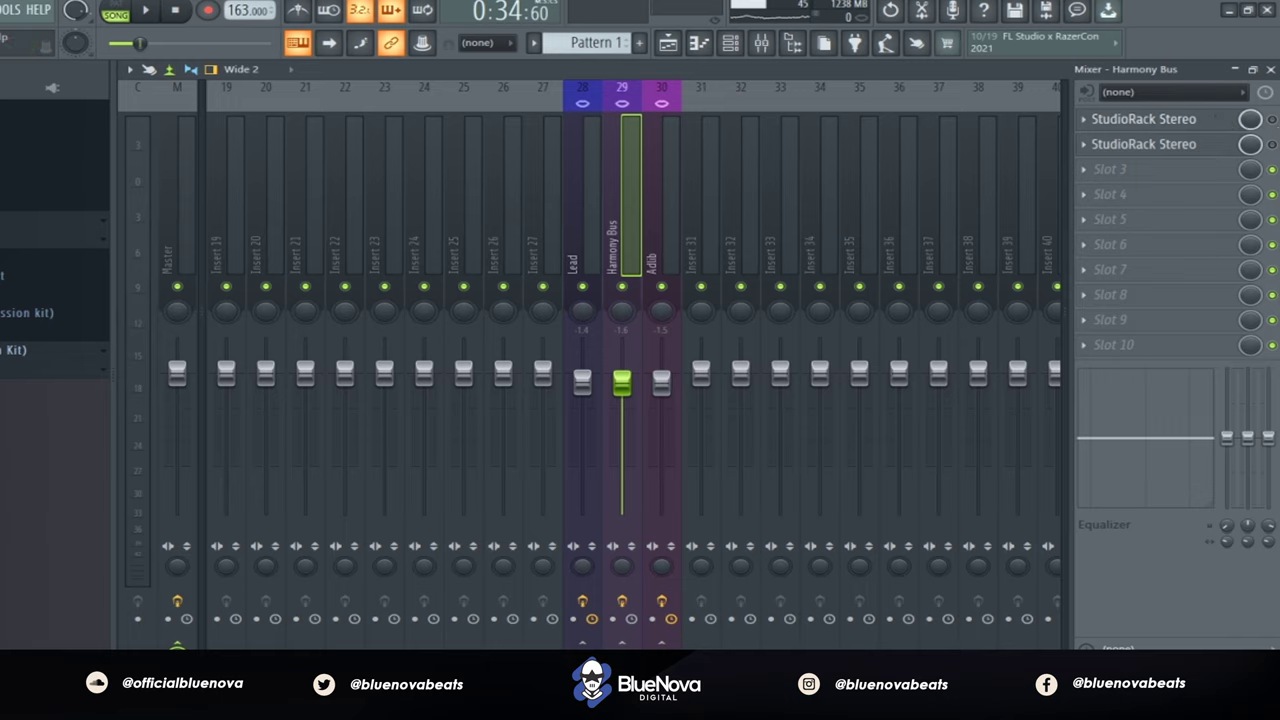
- Open the first Harmony Bus StudioRack and inspect the RVox and C4 settings
left_click(1195, 120)
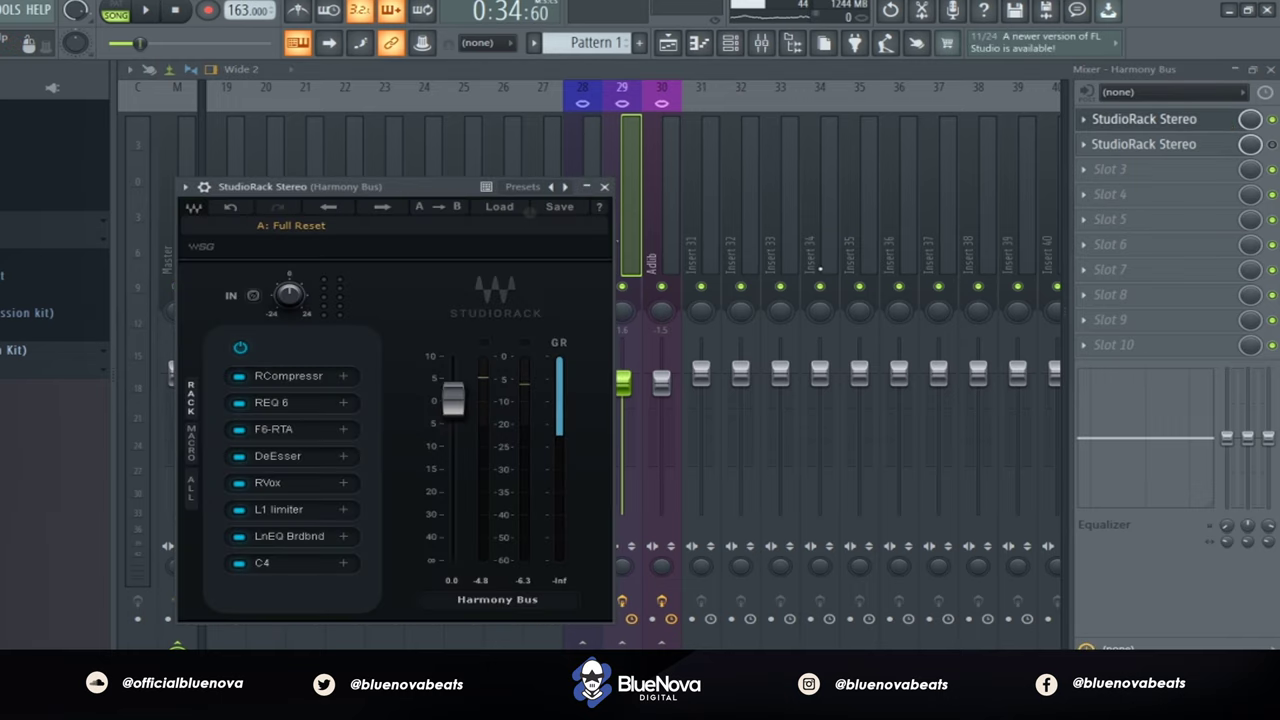
left_click(311, 485)
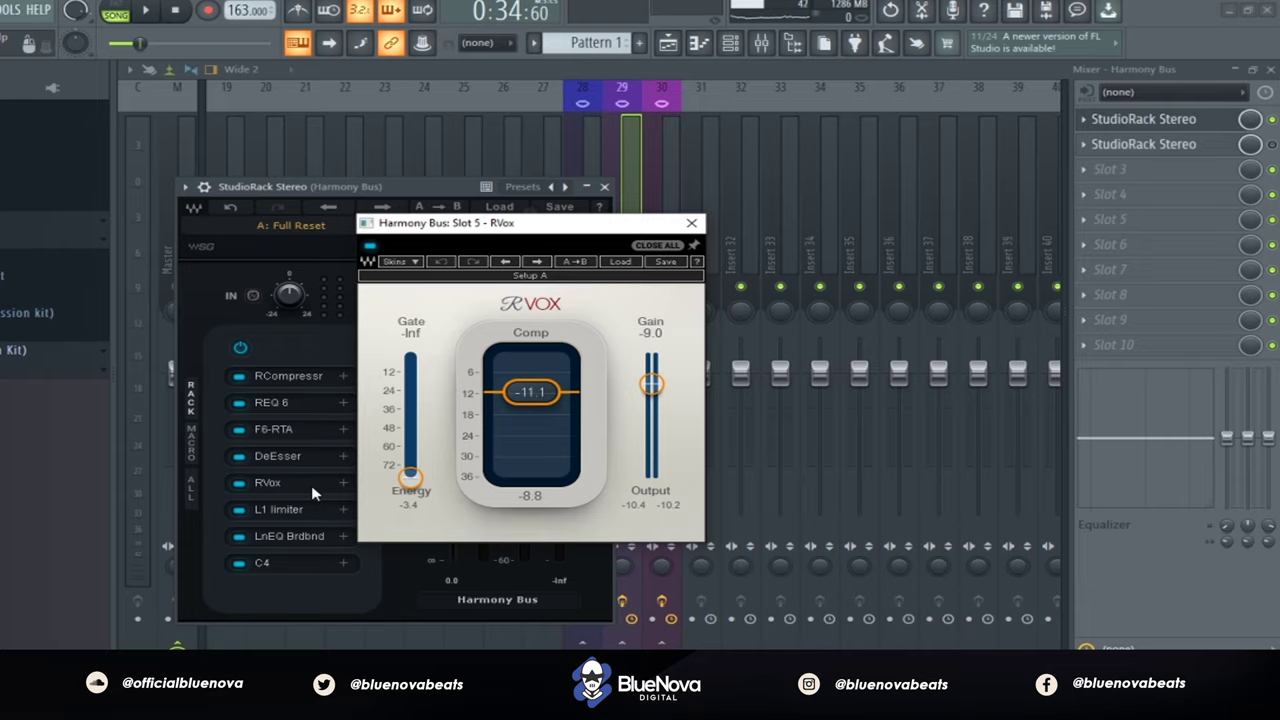
left_click(691, 223)
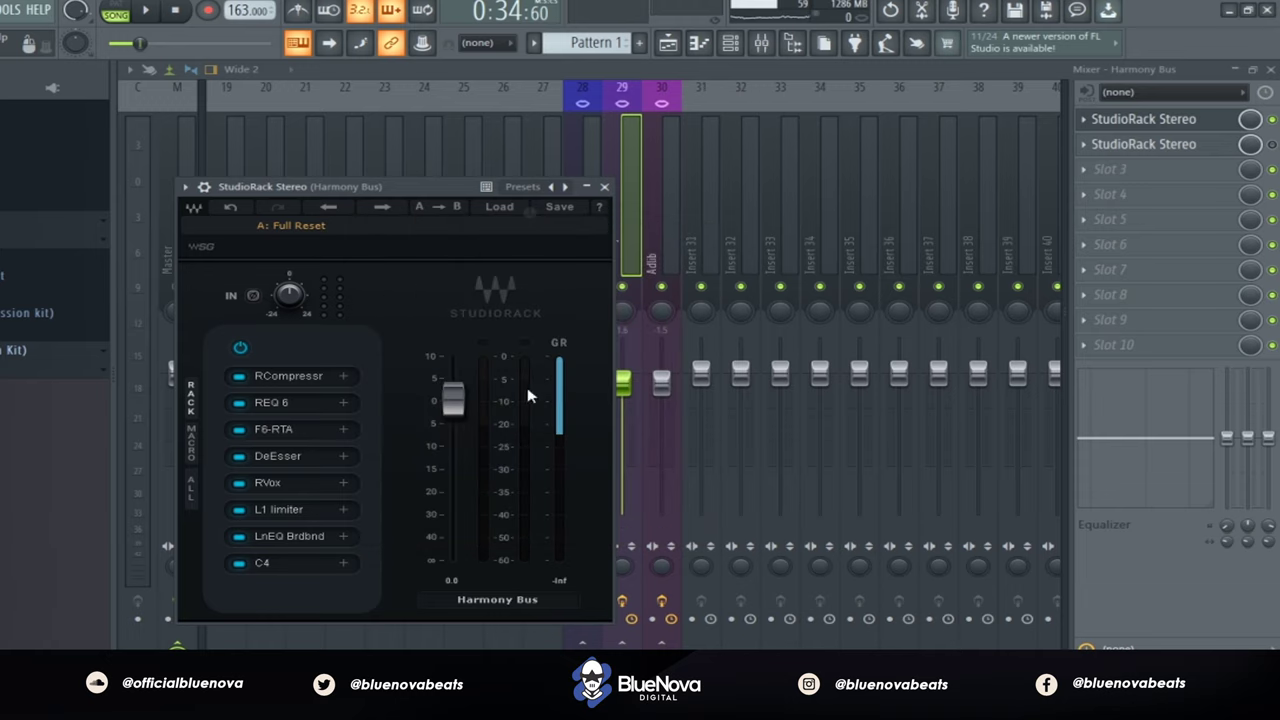
left_click(297, 562)
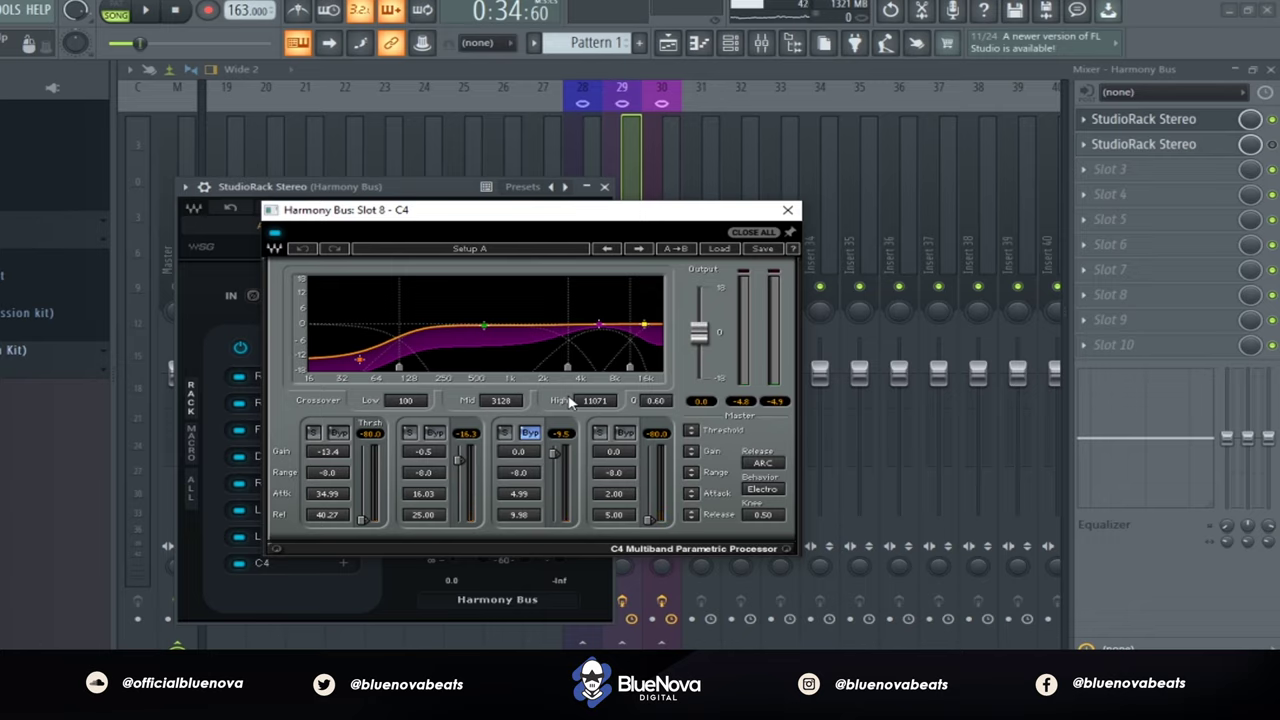
left_click(788, 212)
- Inspect the second rack's H-Delay and Doubler4 while playing and stopping the song
key("space")
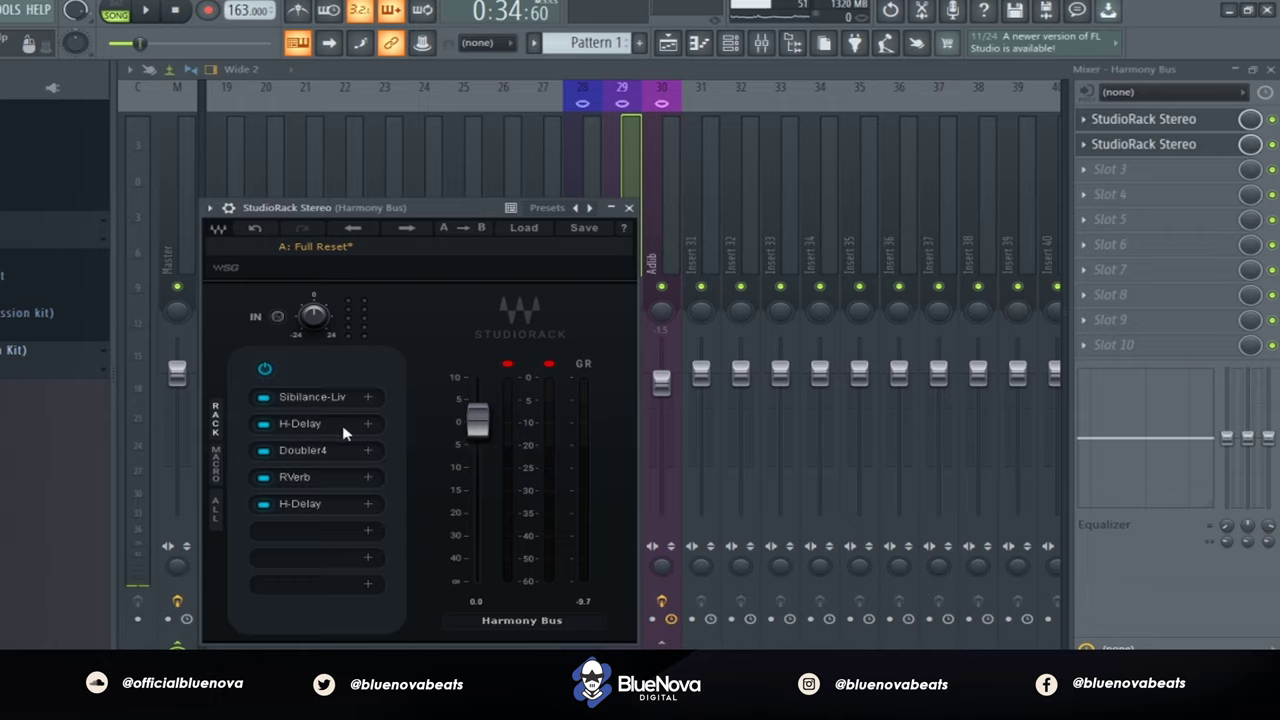
left_click(343, 432)
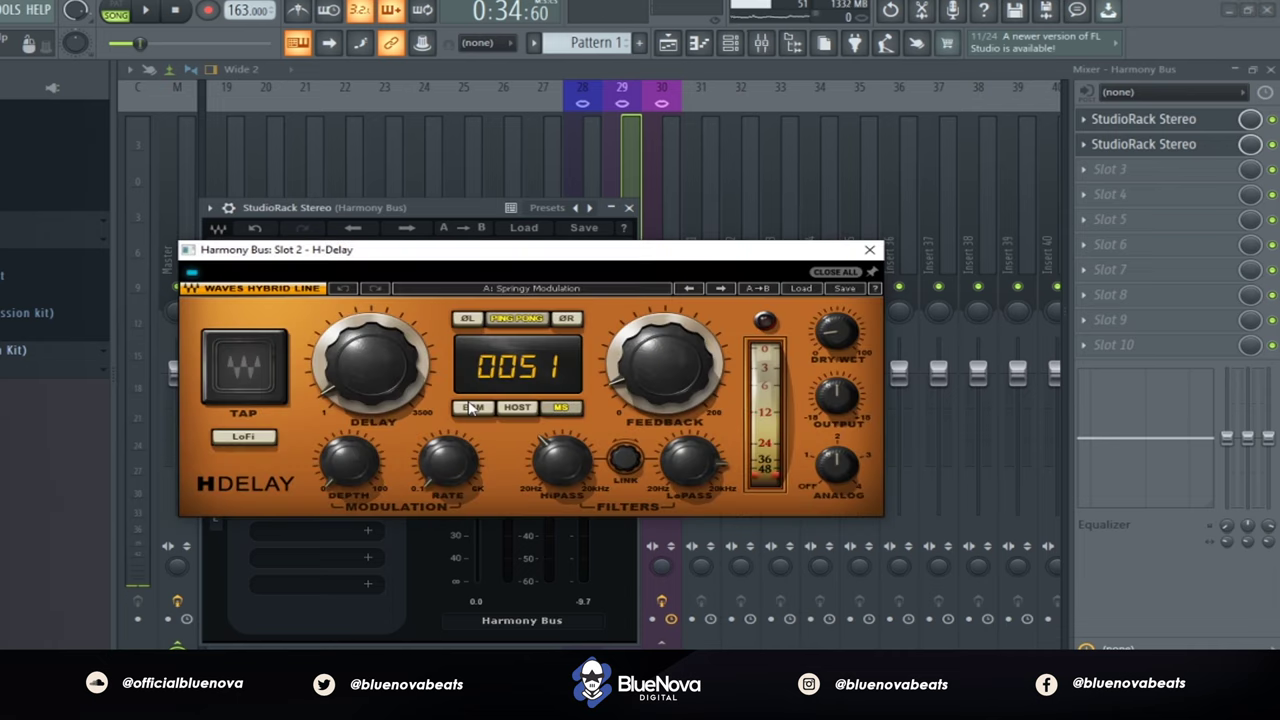
left_click(869, 249)
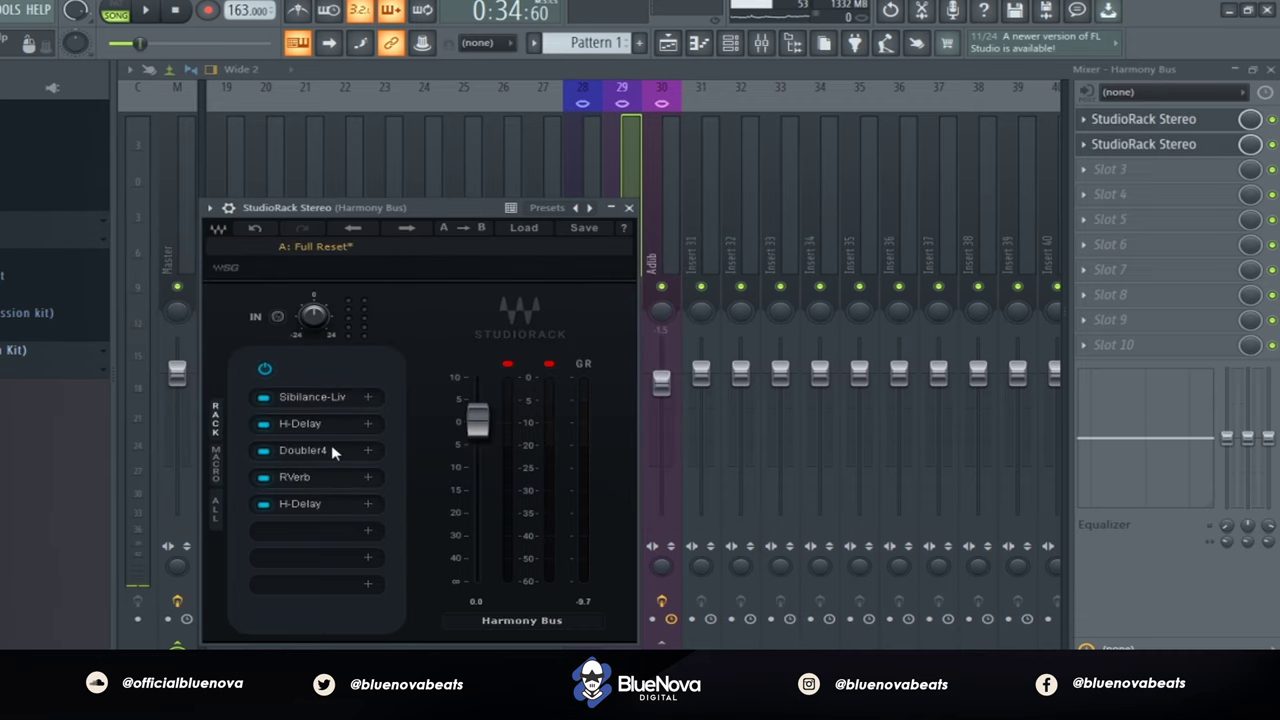
left_click(335, 452)
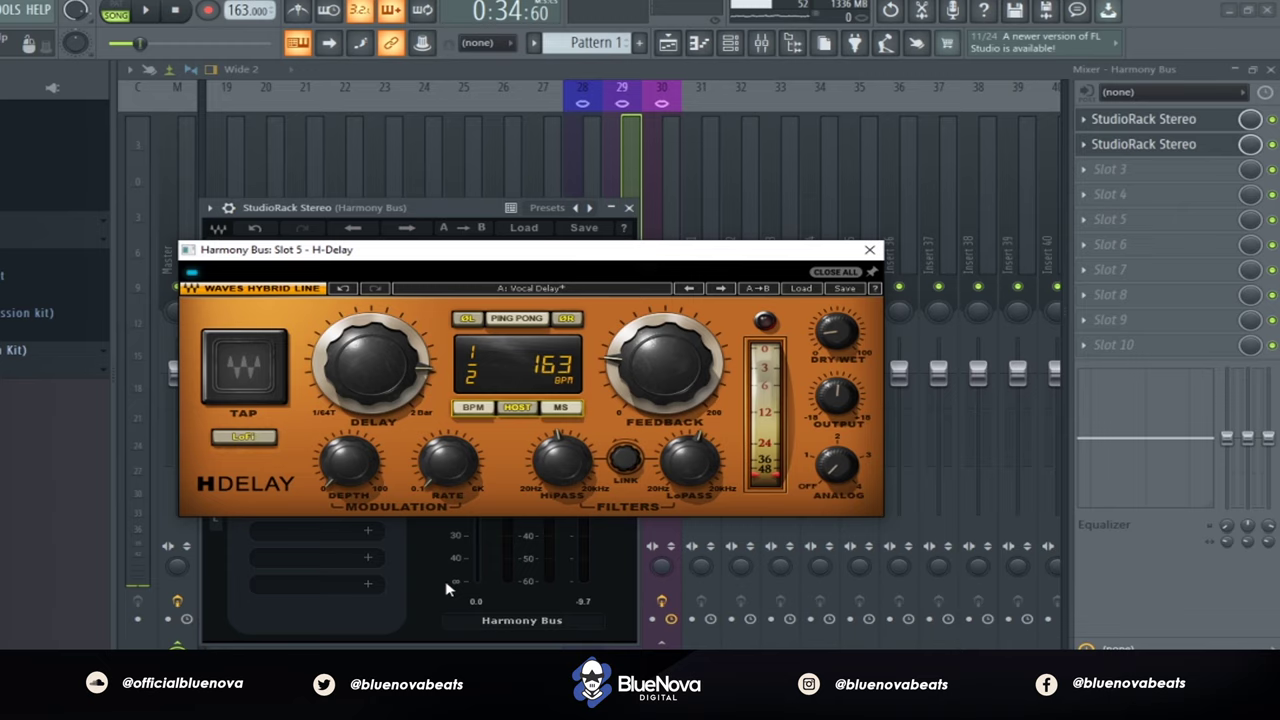
left_click(148, 11)
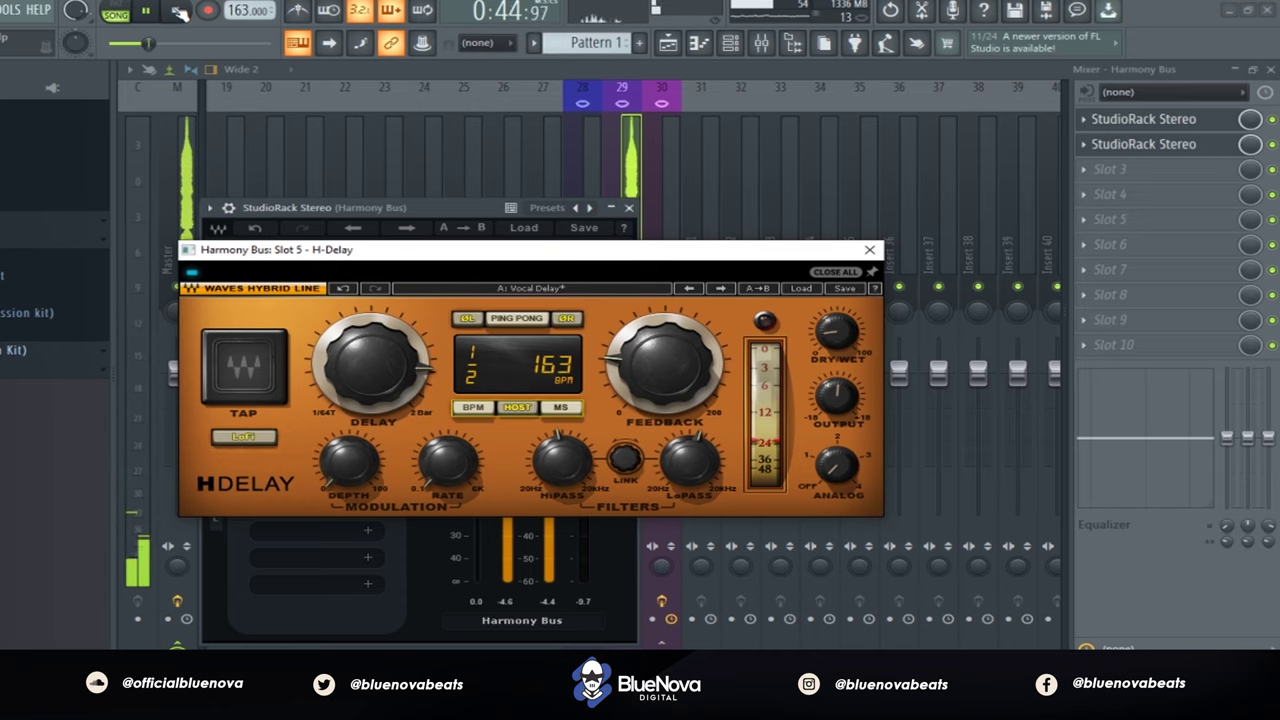
left_click(180, 12)
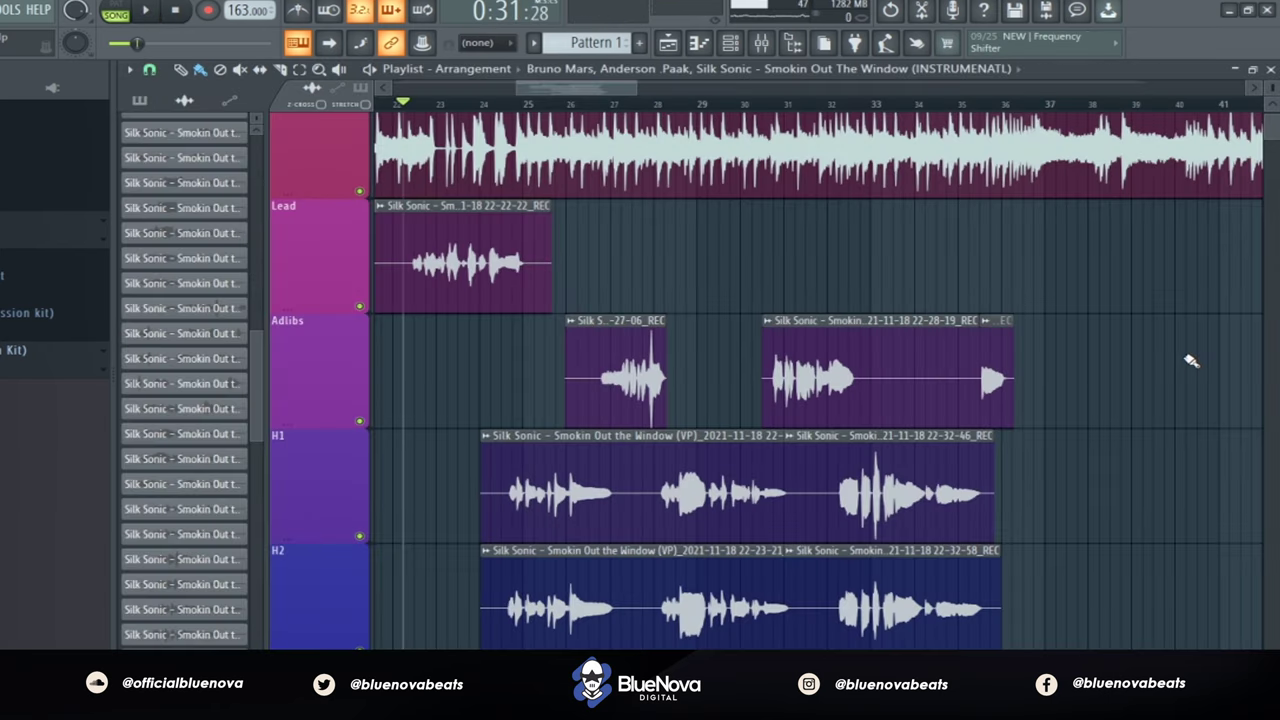
- Play the arrangement while scrolling through the Lead, Adlibs and H1–H5 tracks
scroll(1131, 389, "down", 3)
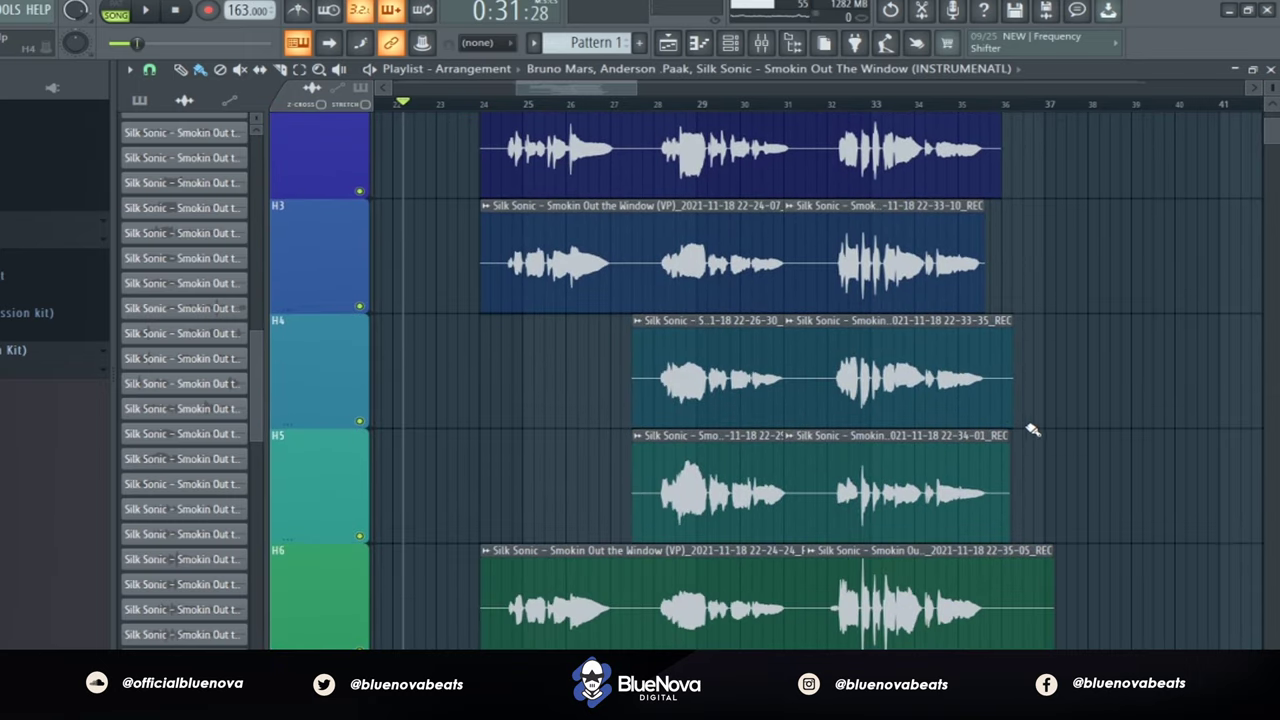
scroll(1040, 432, "up", 2)
scroll(1042, 430, "up", 2)
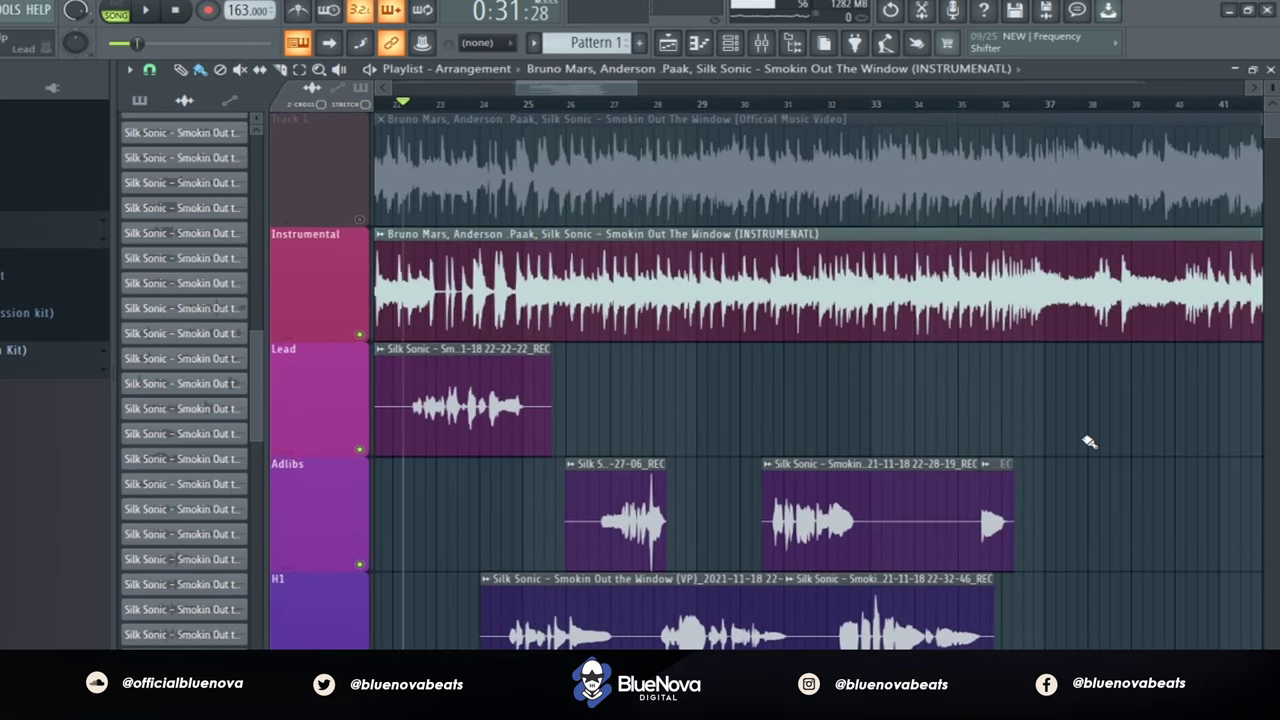
key("space")
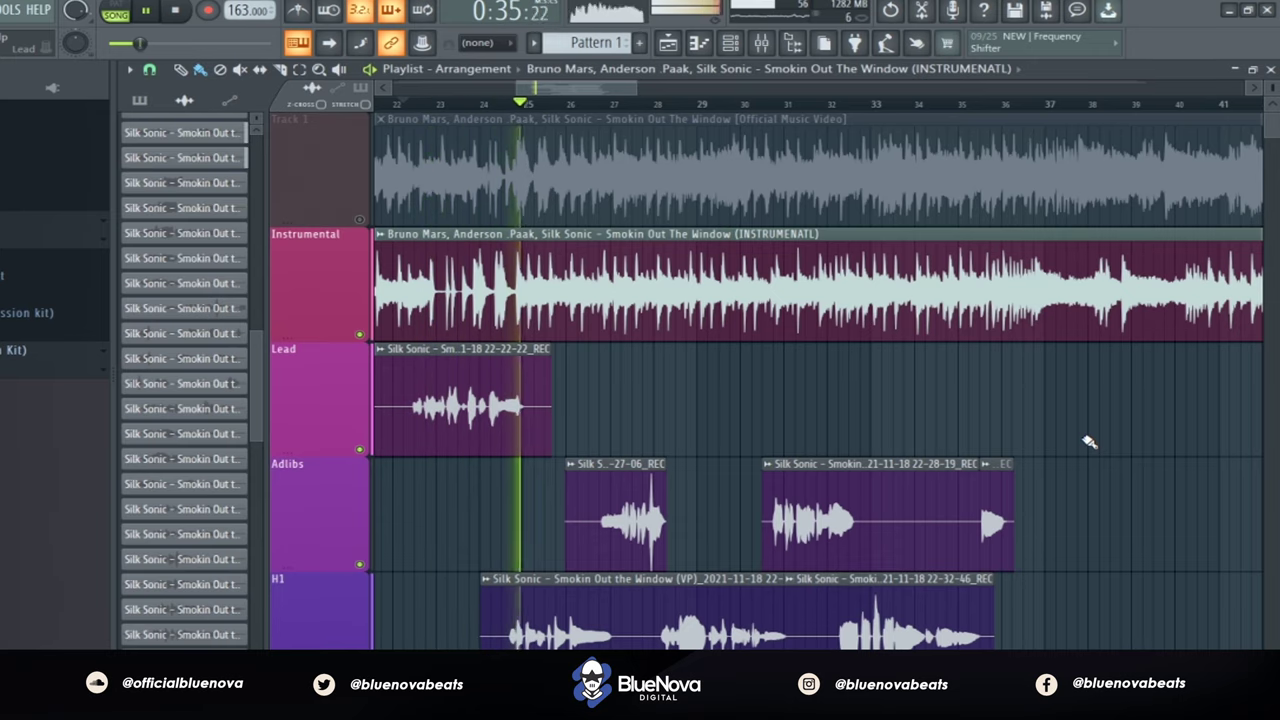
scroll(1090, 441, "down", 1)
scroll(1090, 441, "down", 1)
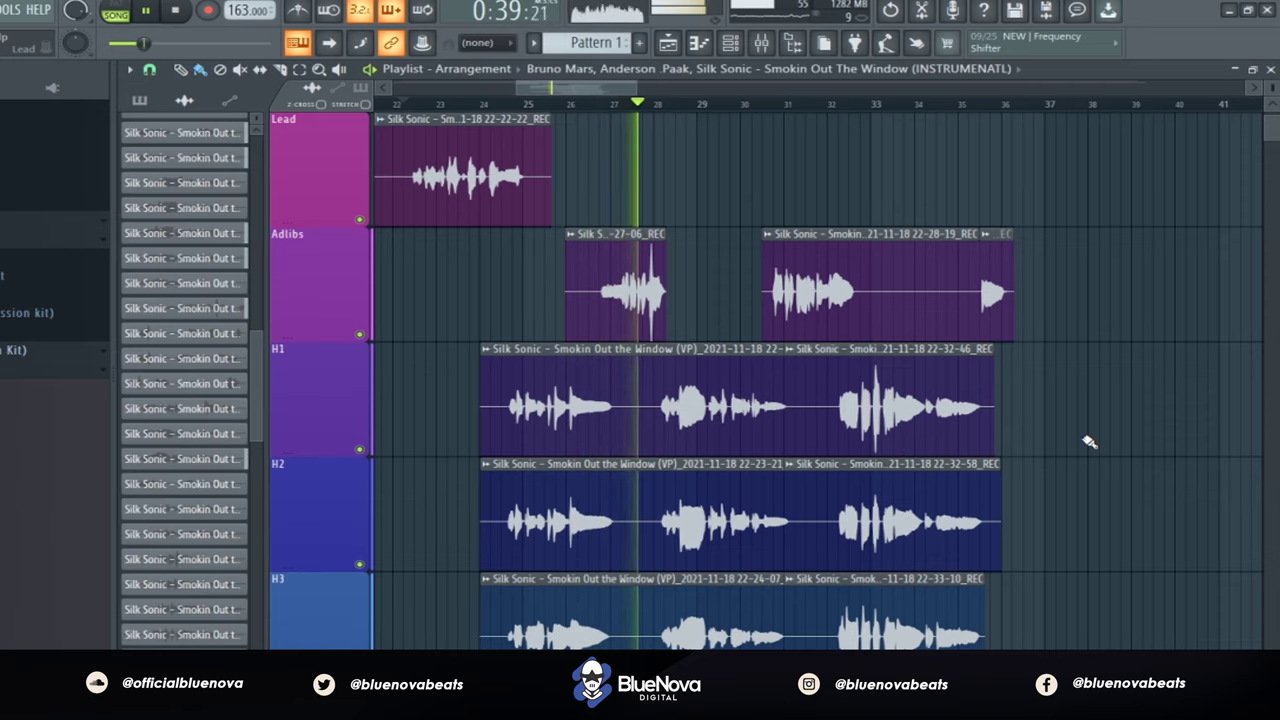
scroll(1090, 441, "down", 1)
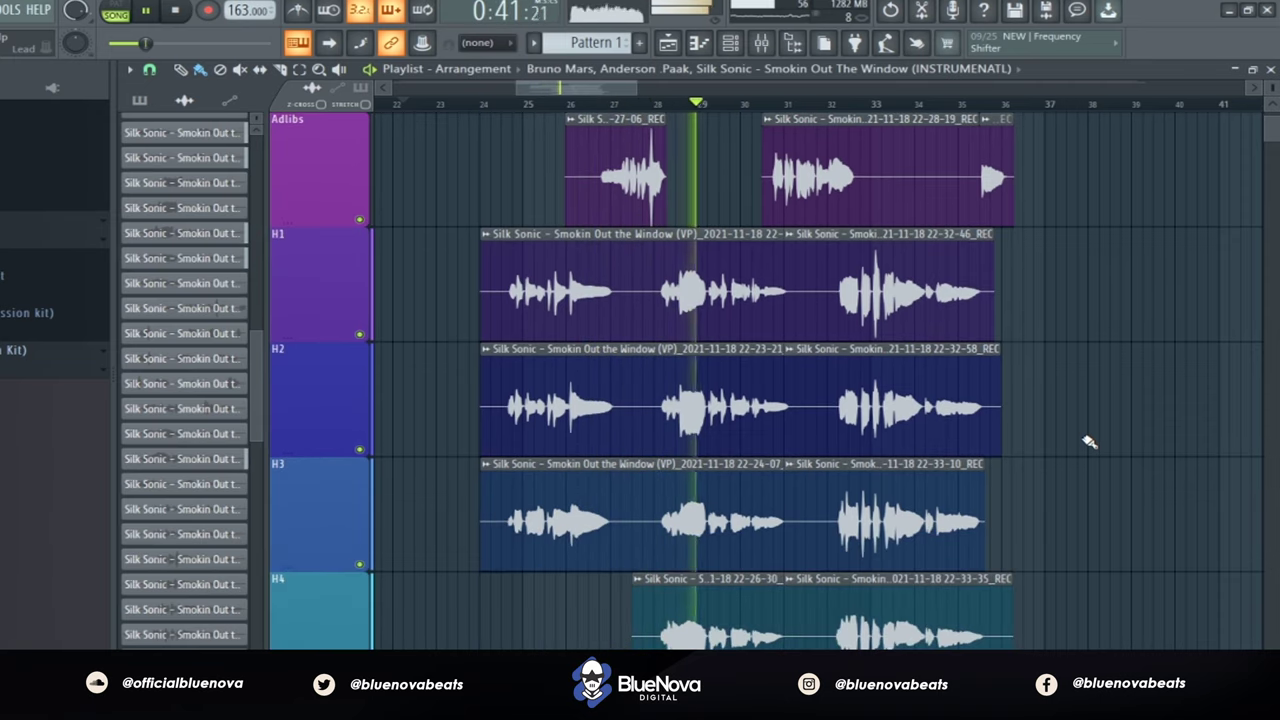
scroll(1090, 441, "down", 1)
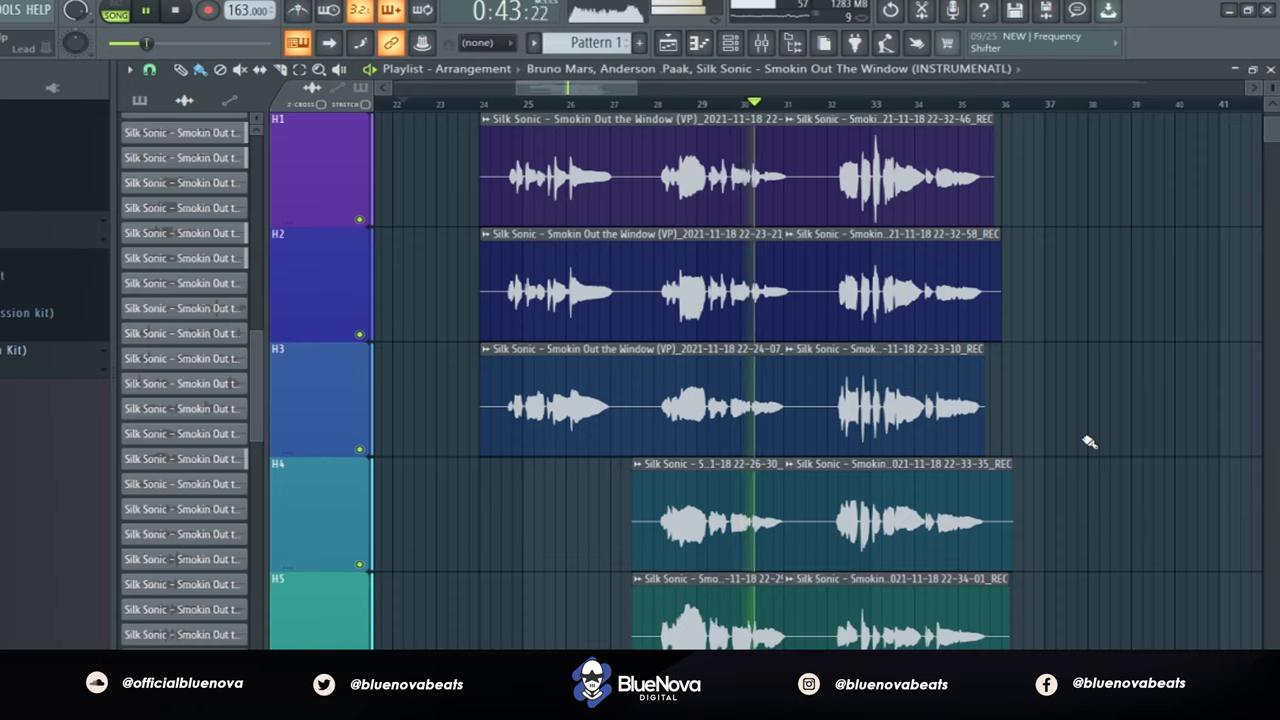
scroll(1090, 441, "up", 1)
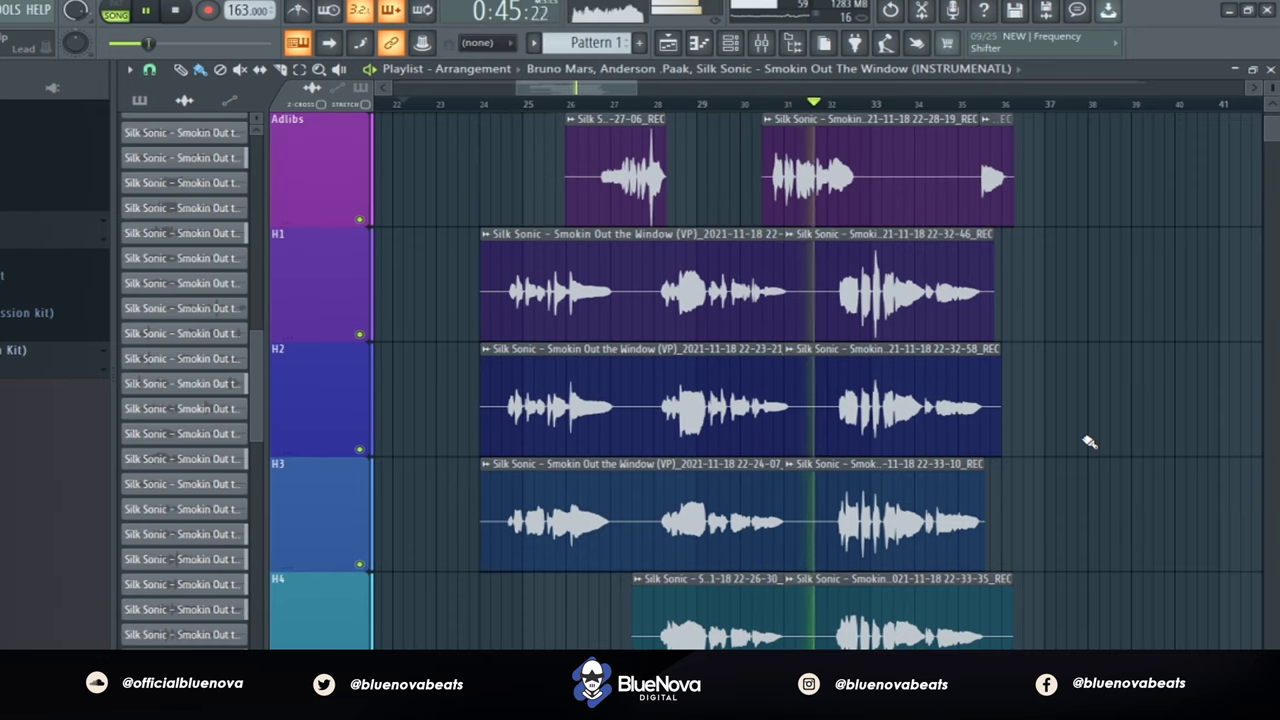
scroll(1090, 441, "down", 1)
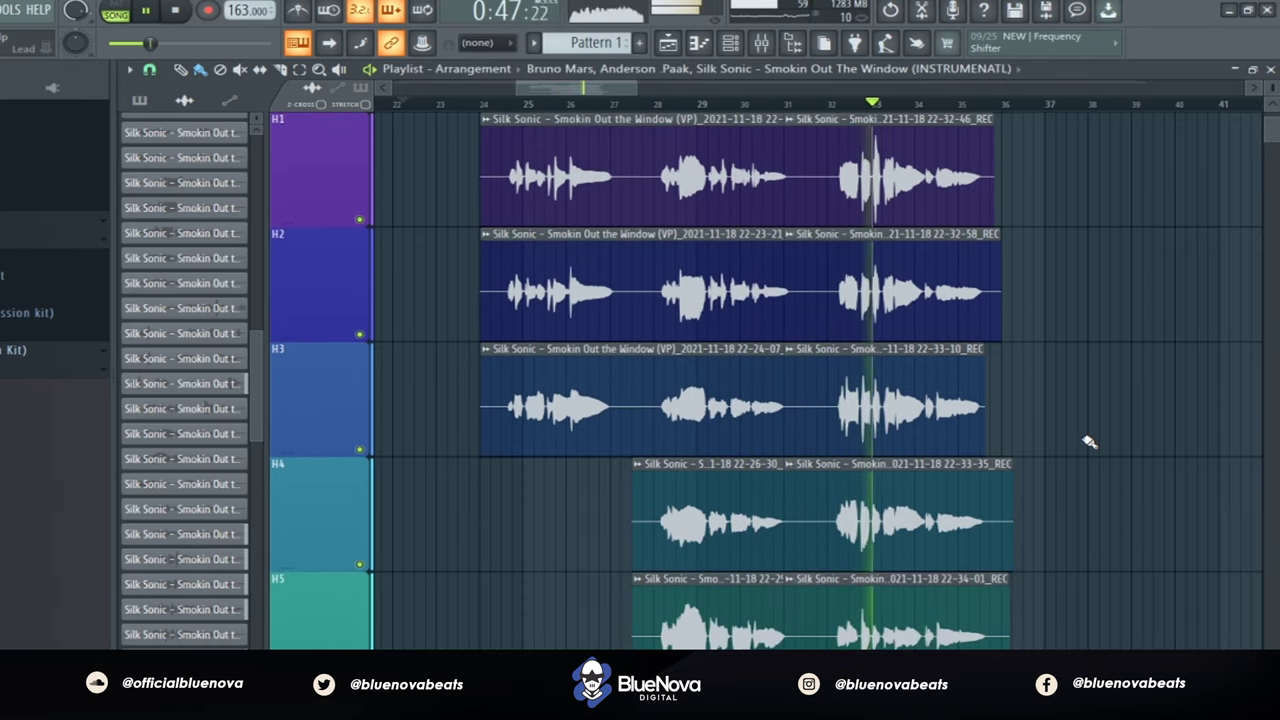
left_click_drag(585, 88, 603, 88)
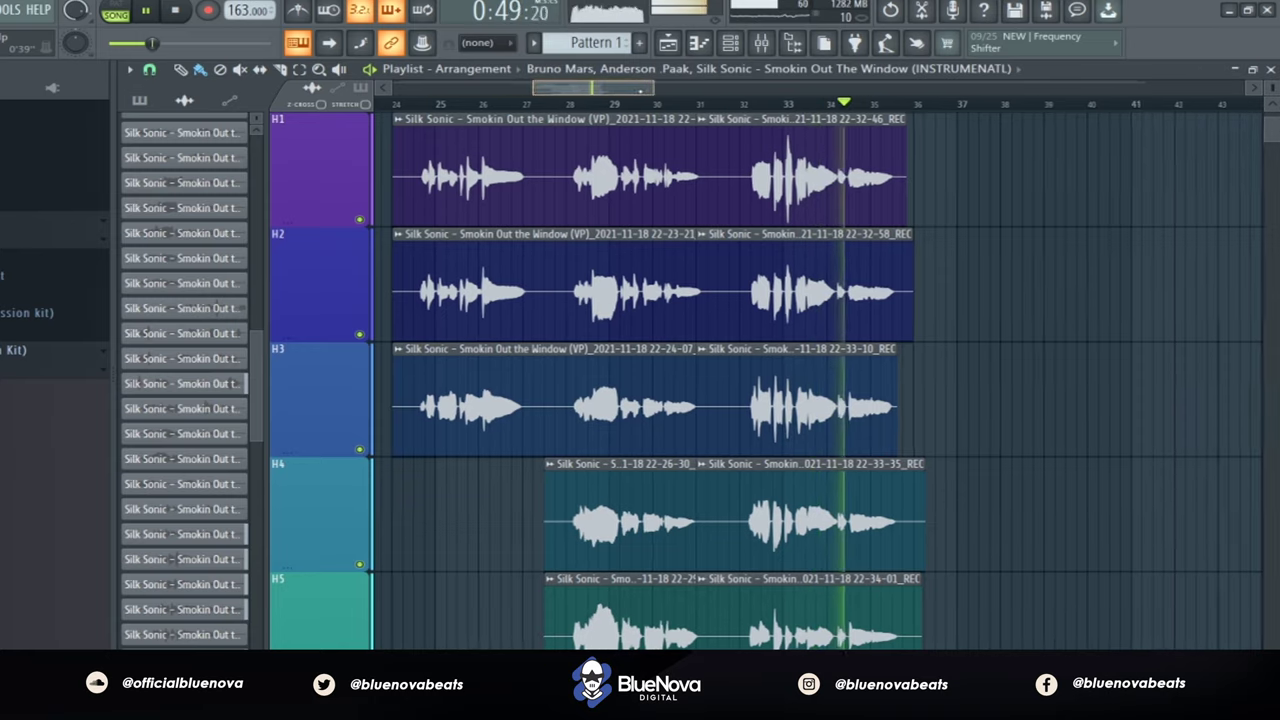
scroll(846, 266, "up", 1)
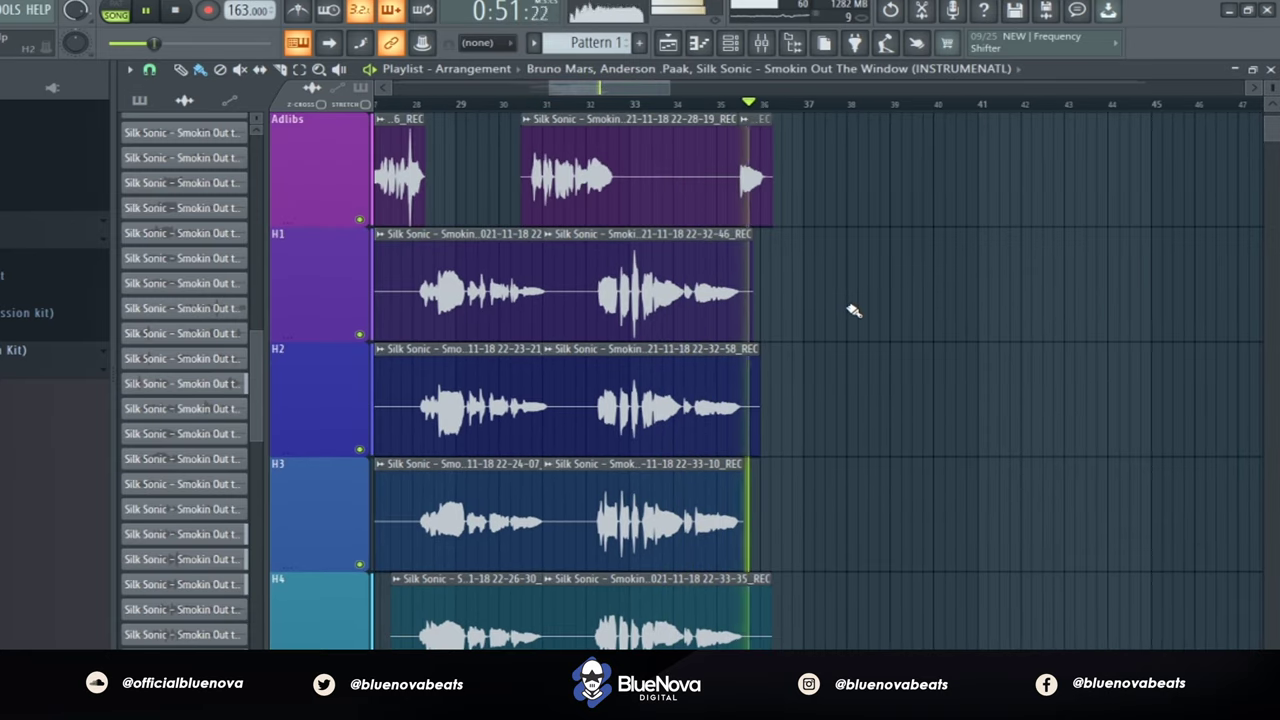